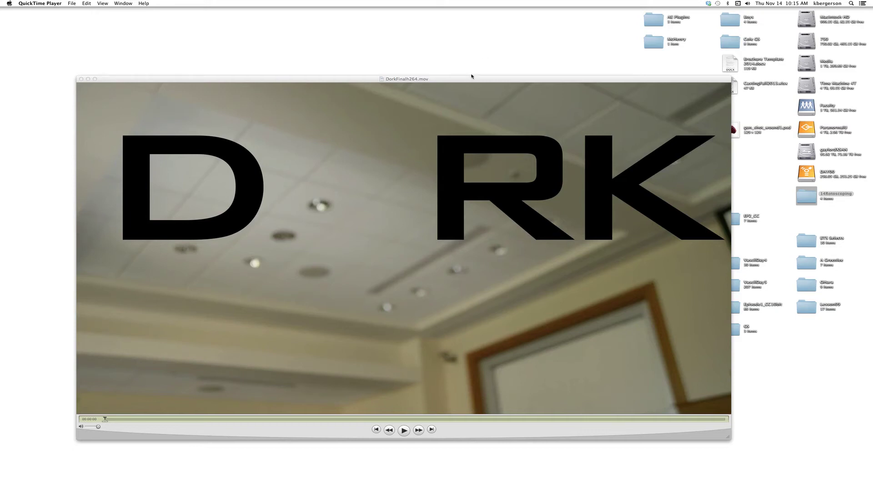
Play, pause and scrub through DorkFinalh264.mov to watch the finished DORK composite
drag(472, 77, 470, 62)
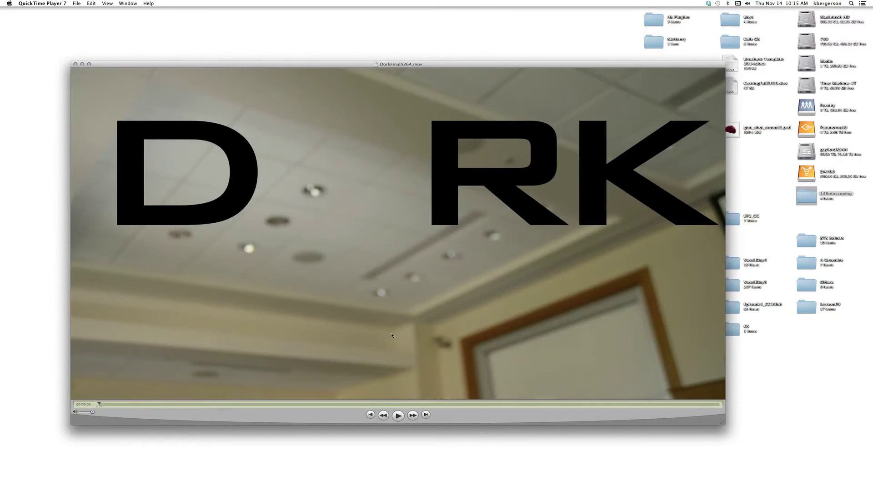
click(398, 416)
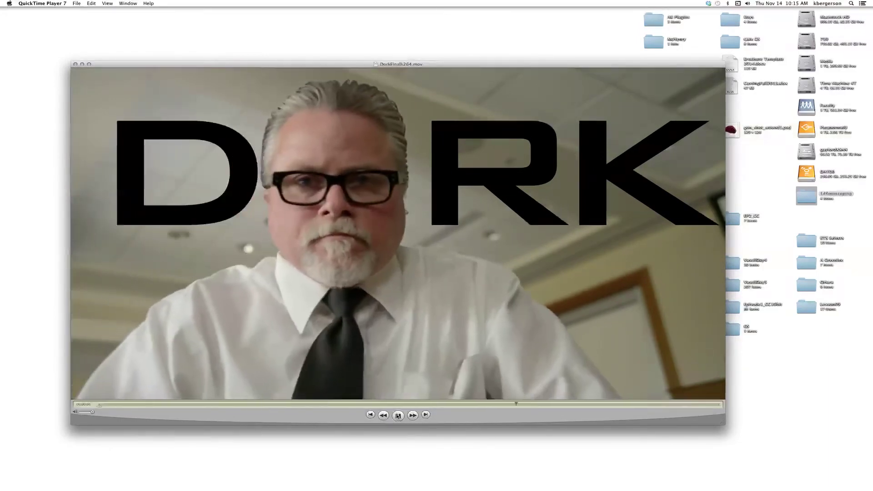
click(398, 415)
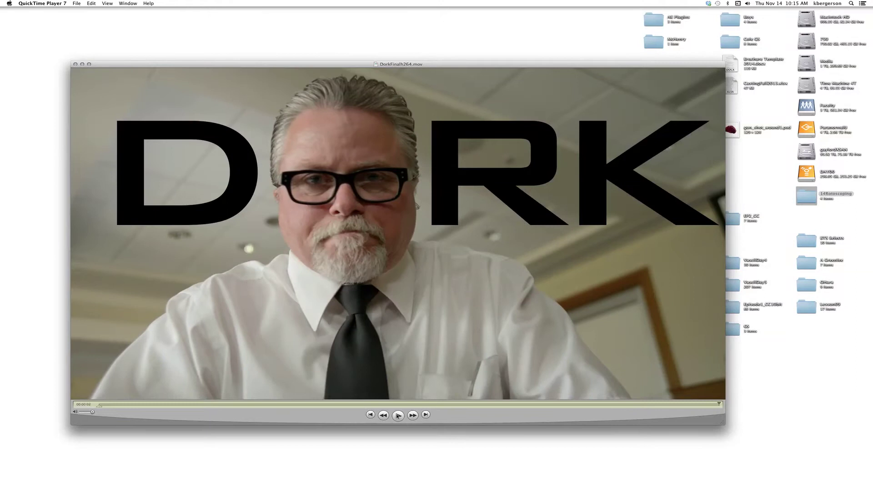
click(398, 415)
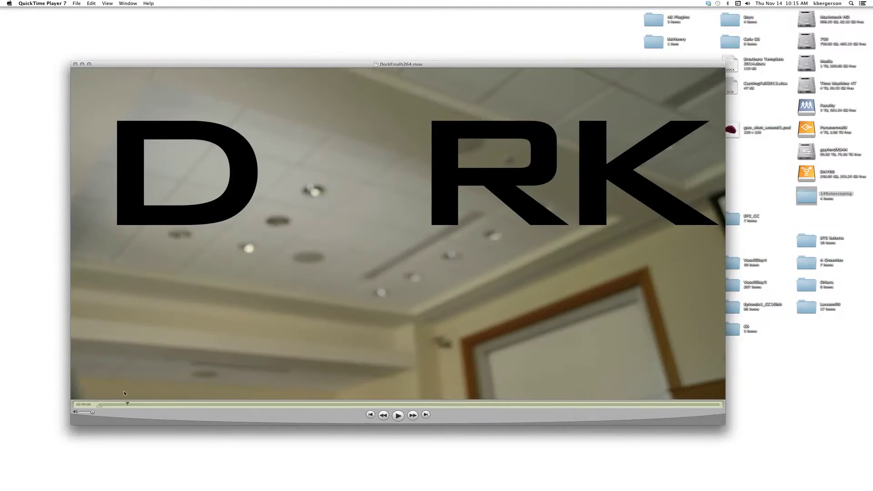
drag(127, 404, 344, 410)
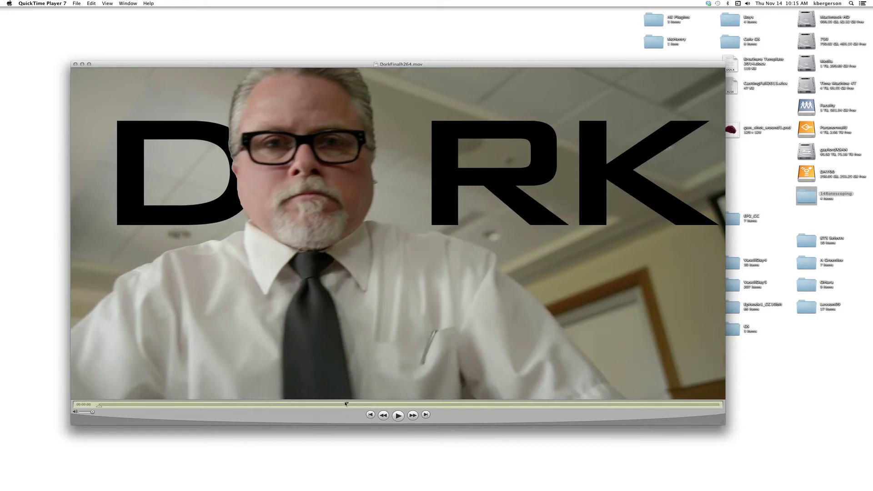
drag(349, 404, 410, 420)
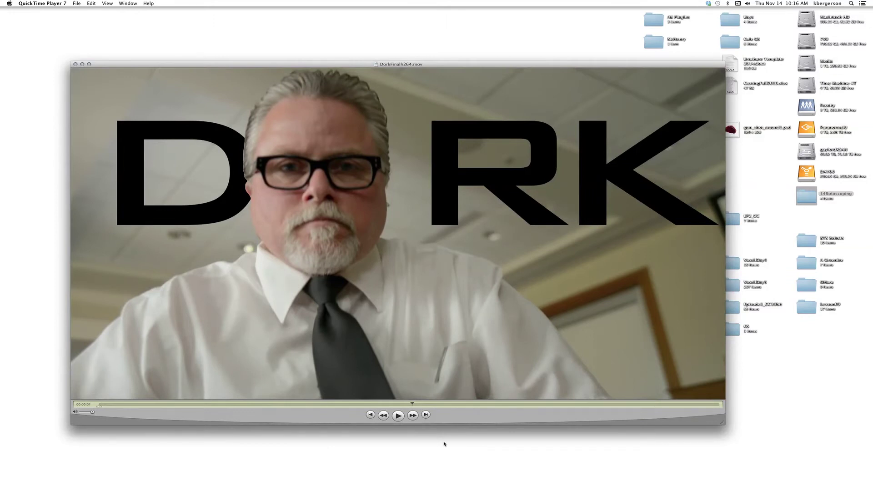
drag(412, 404, 623, 489)
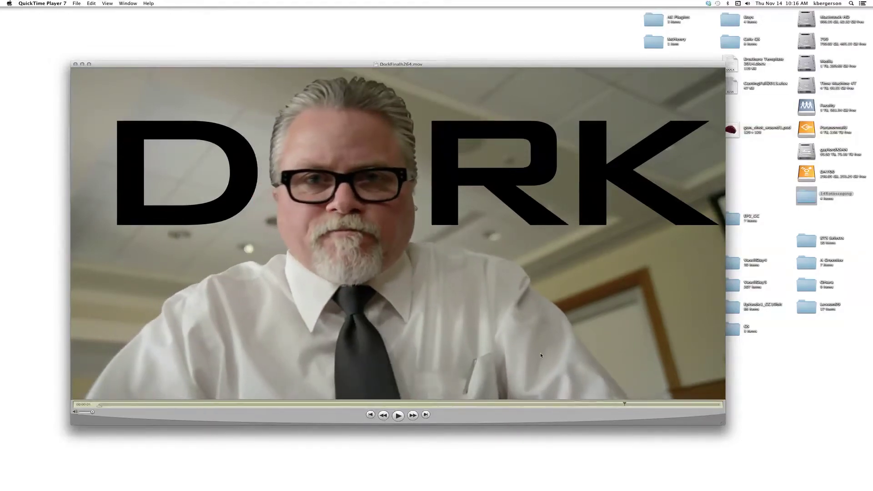
Close the movie, return to After Effects and create a composition from MeanTeacher.mov
click(75, 64)
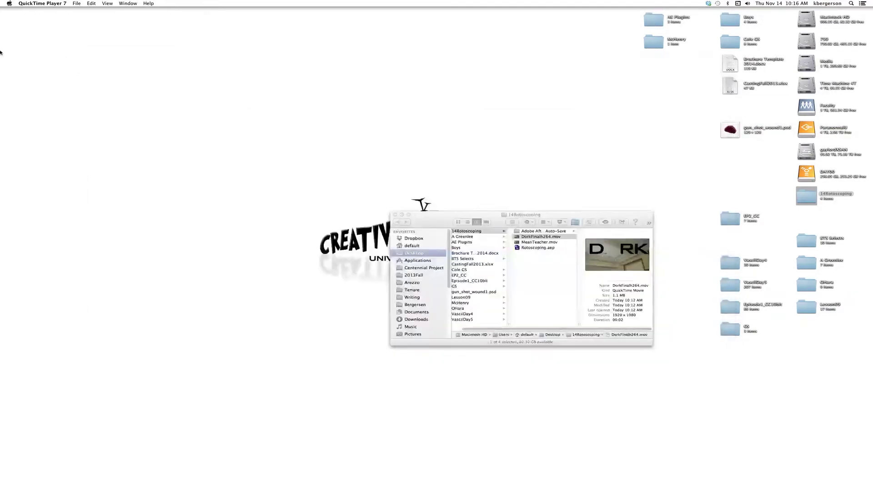
mouse_move(2, 77)
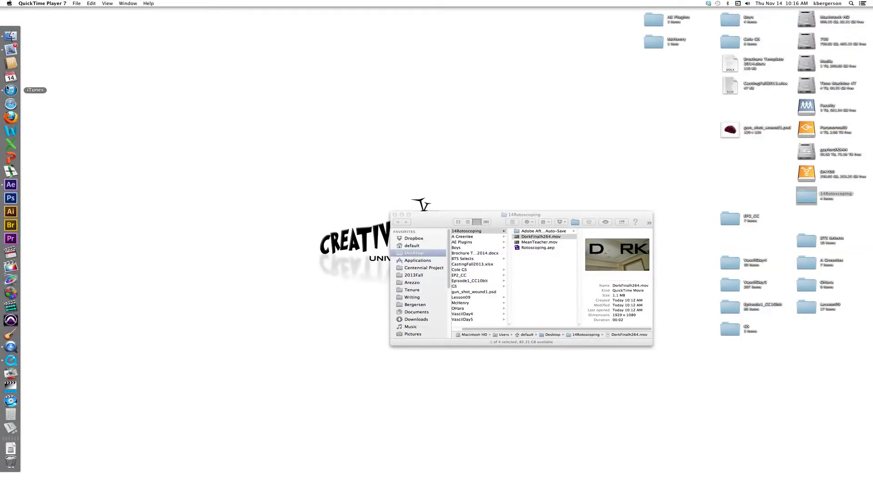
click(9, 184)
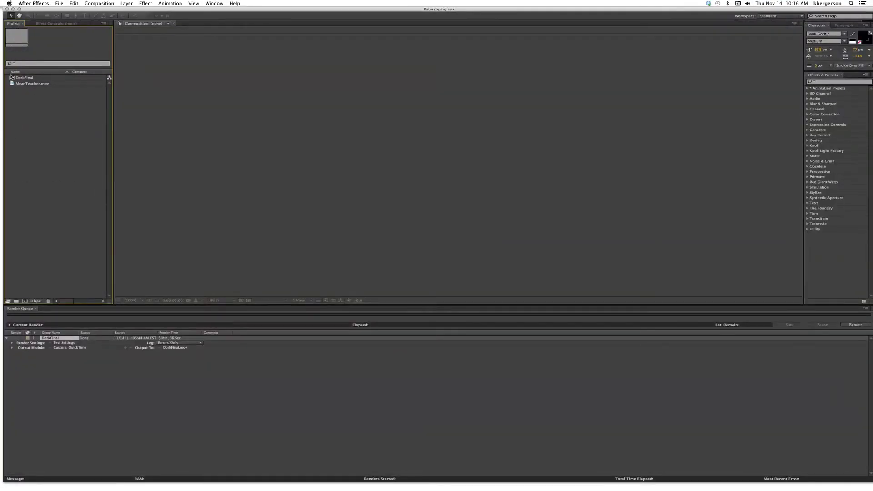
click(14, 84)
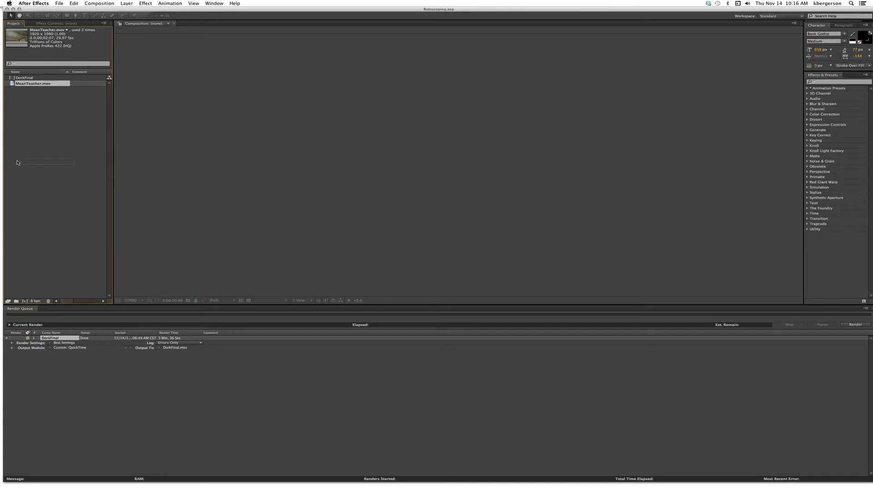
click(24, 301)
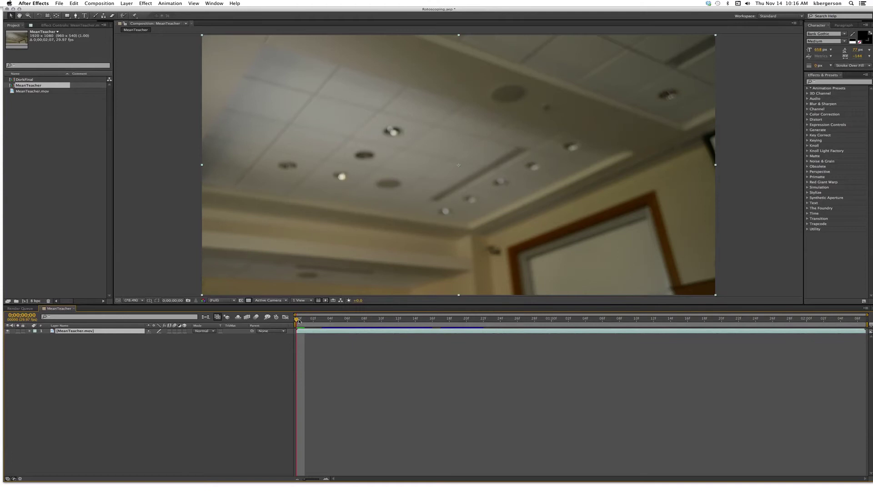
Preview the MeanTeacher composition, then open the MeanTeacher.mov layer in its Layer viewer
key(space)
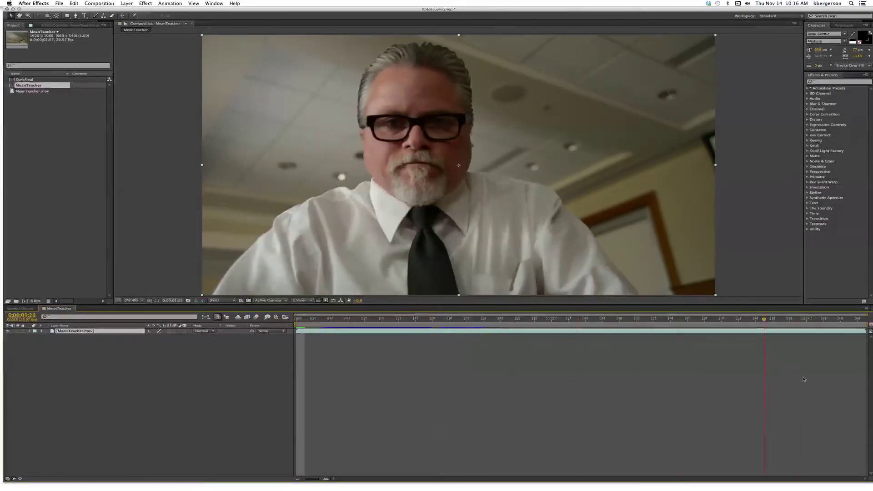
drag(598, 321, 627, 344)
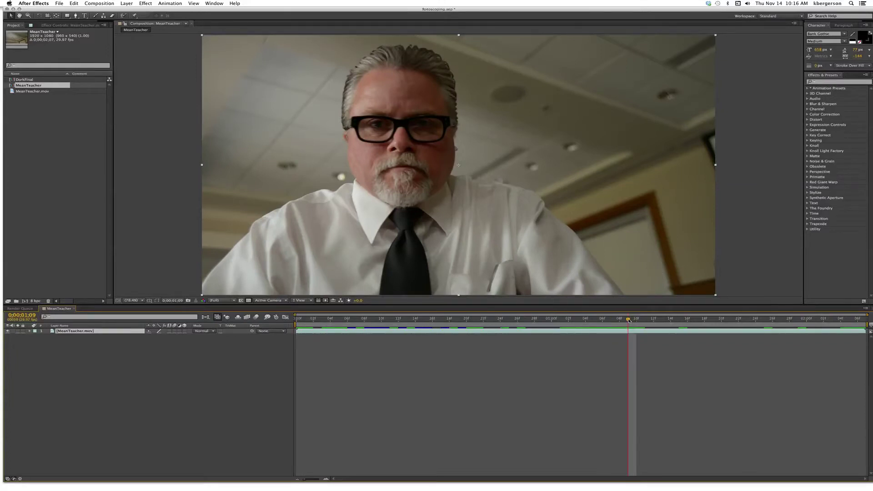
key(space)
double_click(52, 332)
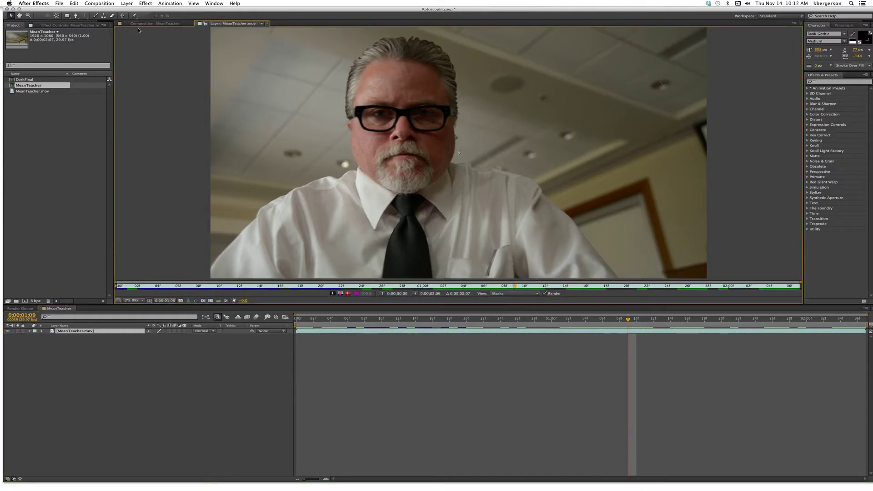
Enlarge the Roto Brush to about glasses width and paint a foreground stroke on the teacher's head
click(123, 16)
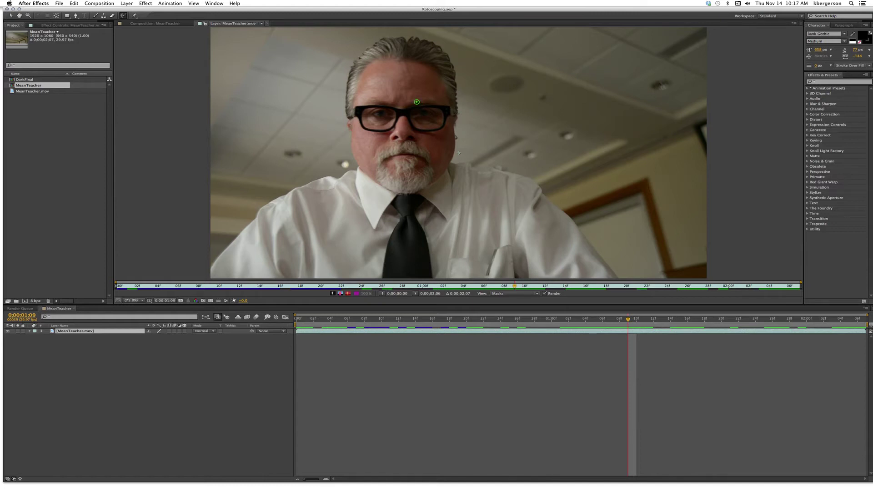
mouse_move(418, 102)
mouse_down()
mouse_move(458, 102)
mouse_move(421, 102)
mouse_move(431, 102)
mouse_up()
key(alt)
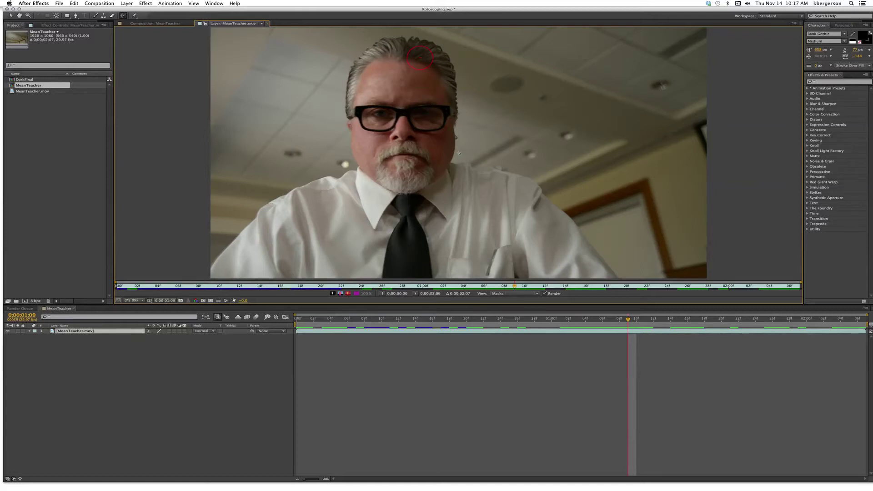
mouse_move(407, 58)
mouse_down()
mouse_move(372, 72)
mouse_move(378, 150)
mouse_move(368, 178)
mouse_move(322, 202)
mouse_move(319, 226)
mouse_move(310, 211)
mouse_move(211, 284)
mouse_move(286, 273)
mouse_move(518, 271)
mouse_move(596, 281)
mouse_move(518, 196)
mouse_move(434, 178)
mouse_move(434, 94)
mouse_move(407, 55)
mouse_up()
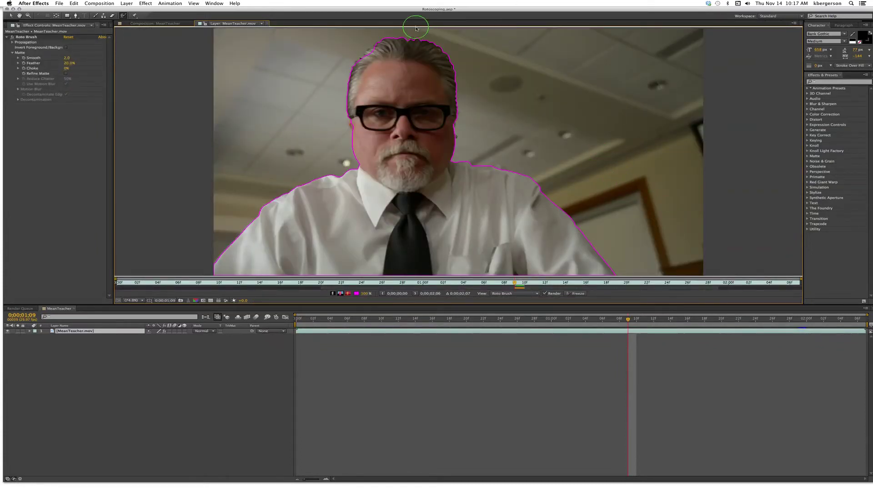
Zoom in on the hair edge and refine it with background and foreground Roto Brush strokes
key(period)
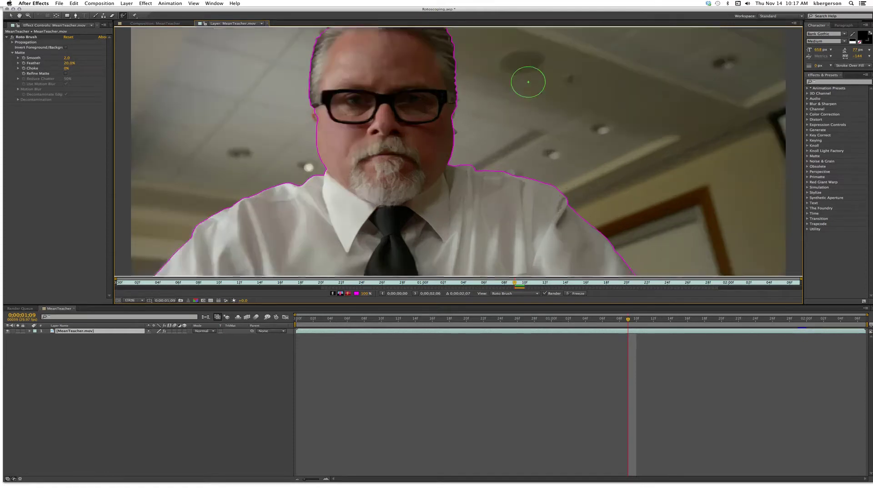
drag(518, 81, 517, 172)
scroll(491, 179, up, 3)
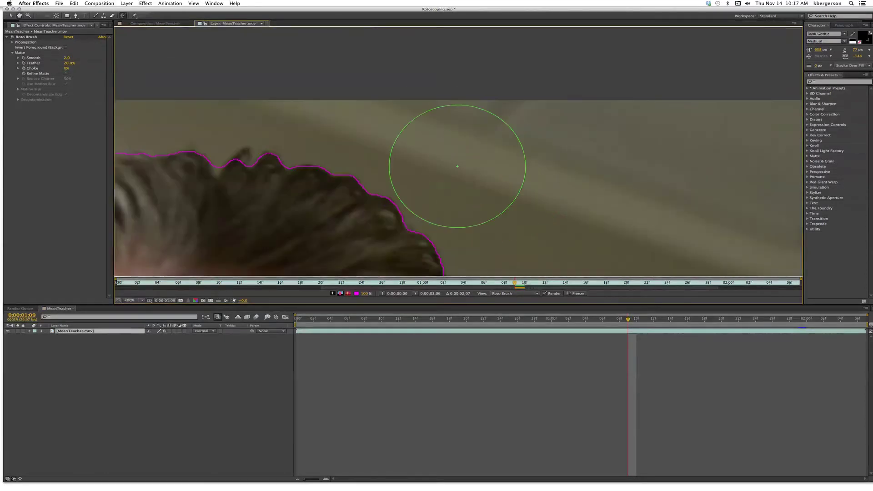
alt+click(243, 96)
alt+click(221, 90)
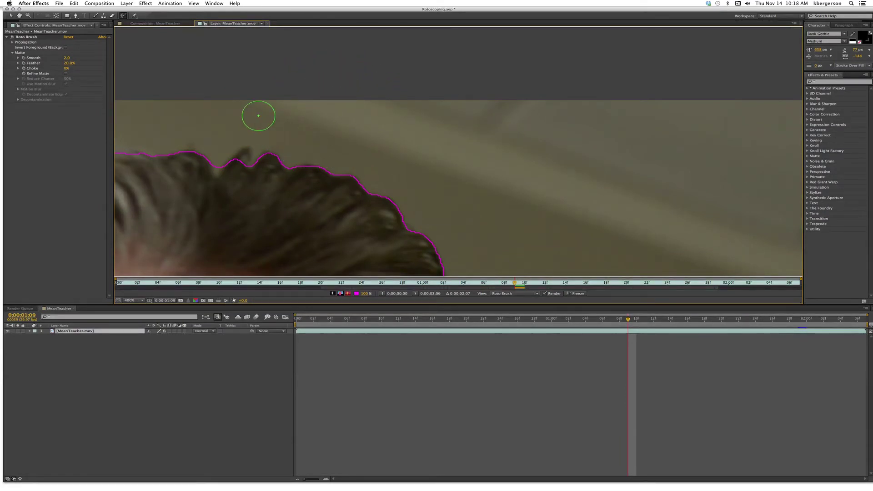
alt+click(250, 143)
drag(249, 144, 193, 132)
click(242, 159)
Pan down along the matte edge past the face and chin to the shirt collar
drag(437, 228, 467, 75)
drag(513, 255, 513, 131)
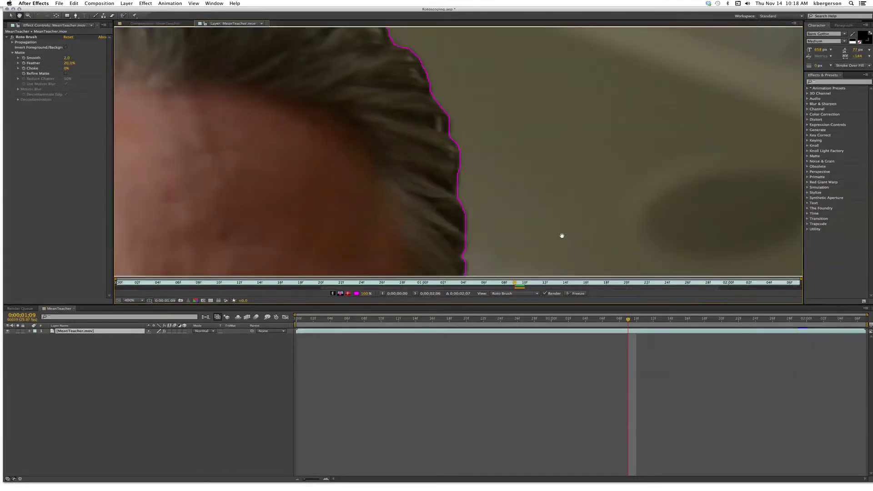
drag(562, 236, 570, 82)
drag(552, 193, 567, 127)
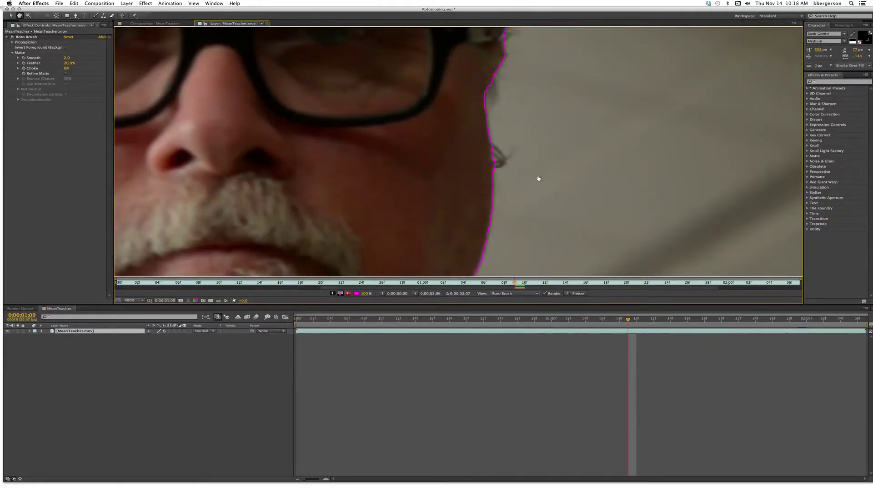
drag(539, 178, 610, 37)
mouse_move(637, 255)
mouse_down()
mouse_move(486, 177)
mouse_move(460, 105)
mouse_move(463, 2)
mouse_up()
mouse_move(656, 226)
mouse_down()
mouse_move(393, 72)
mouse_move(571, 62)
mouse_move(569, 169)
mouse_move(465, 112)
mouse_move(213, 130)
mouse_move(437, 141)
mouse_move(555, 117)
mouse_move(293, 150)
mouse_move(547, 132)
mouse_up()
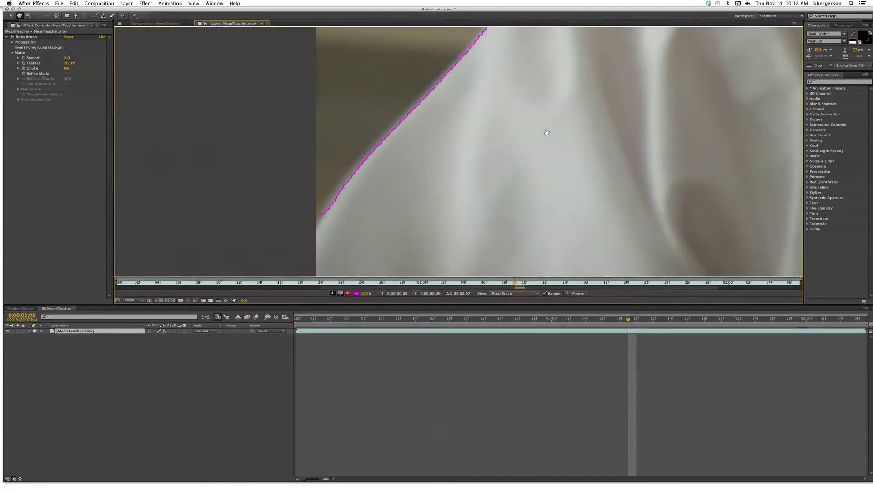
Touch up the collar edge with the Roto Brush, panning to inspect, and zoom back to 100%
key(alt+w)
key(h)
drag(475, 168, 261, 171)
scroll(261, 172, down, 7)
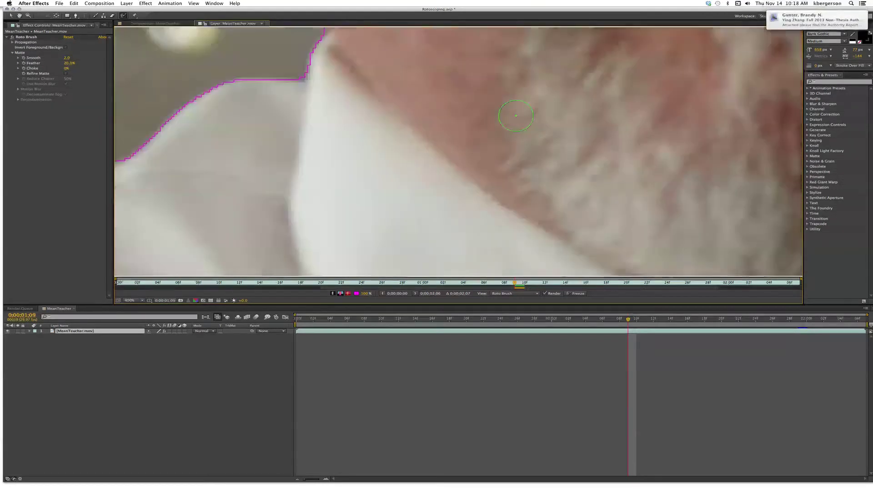
scroll(516, 116, up, 3)
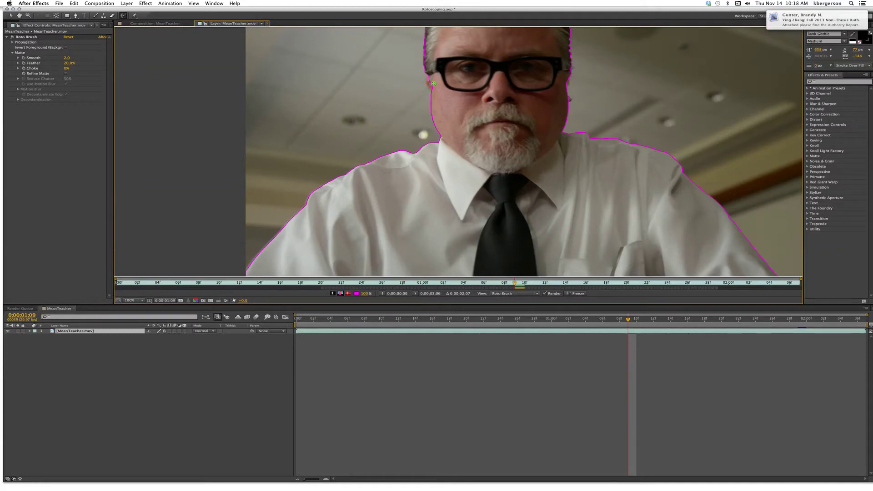
Add the face edge beside the glasses and the hair top to the matte, then step back to 0;00;01;08
drag(429, 81, 436, 88)
key(space)
drag(613, 85, 551, 160)
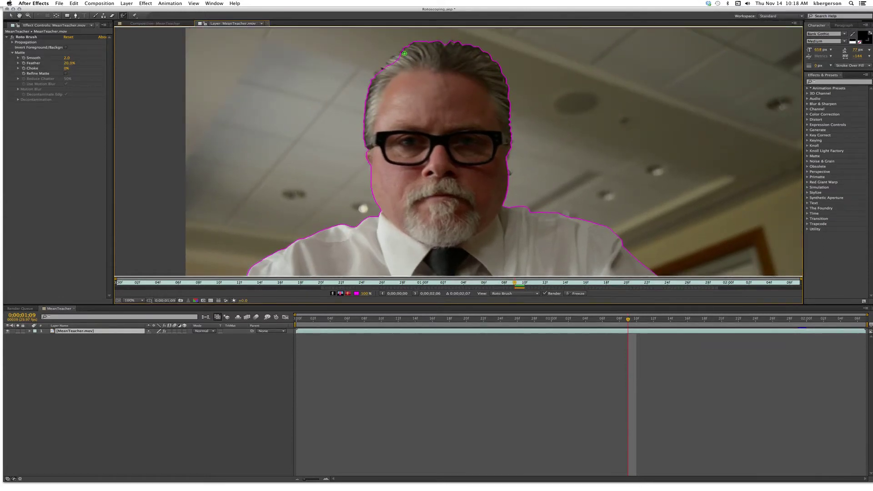
drag(404, 54, 380, 74)
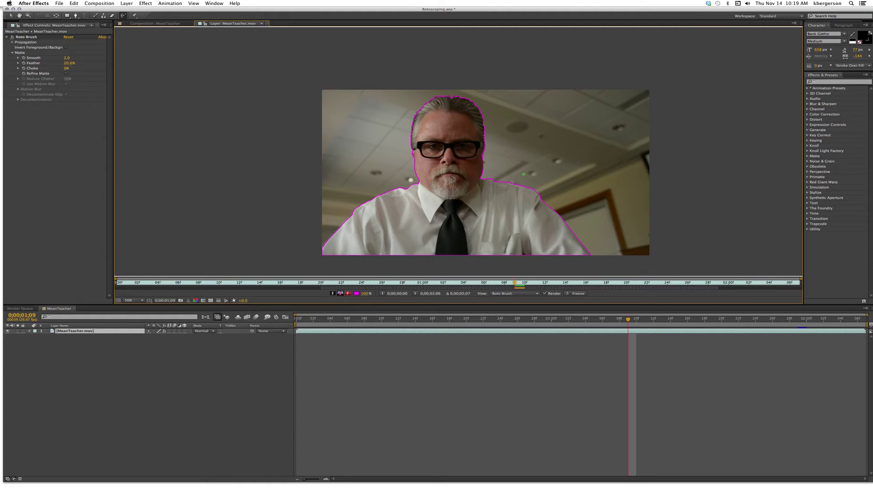
key(Page_Up)
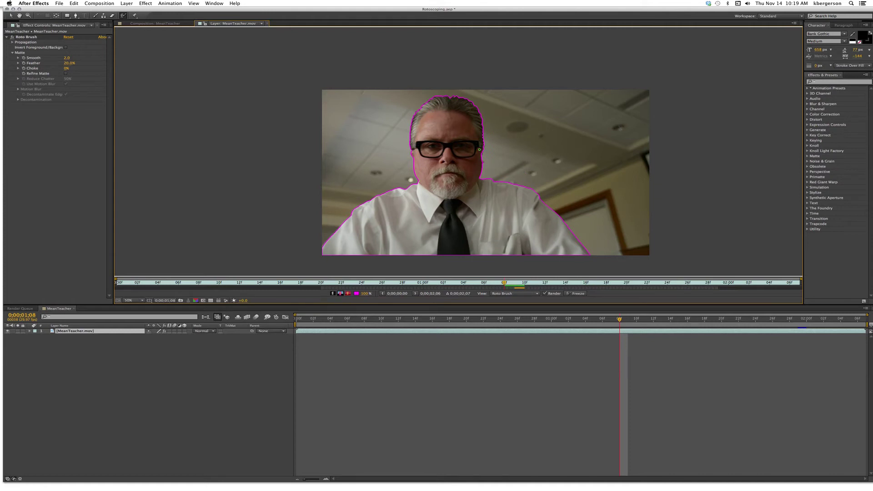
Step back frame by frame from 0;00;01;07 to 0;00;01;04, checking the propagated outline
key(Page_Up)
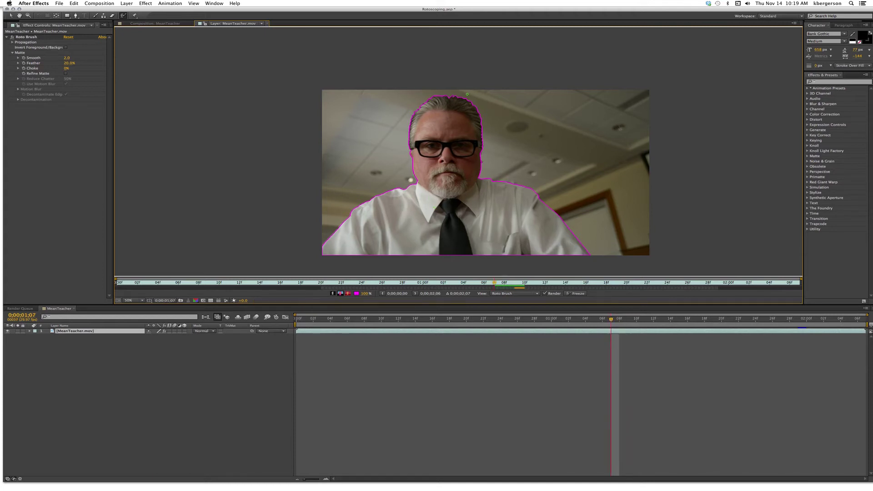
key(Page_Up)
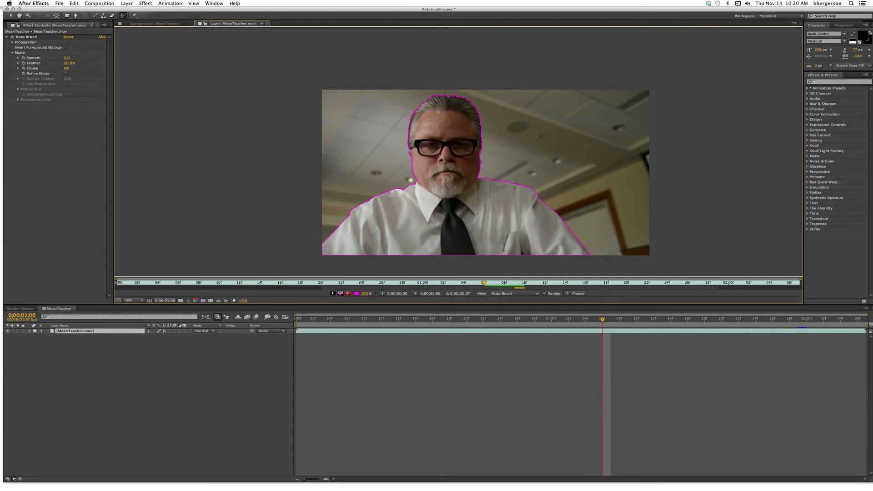
key(Page_Up)
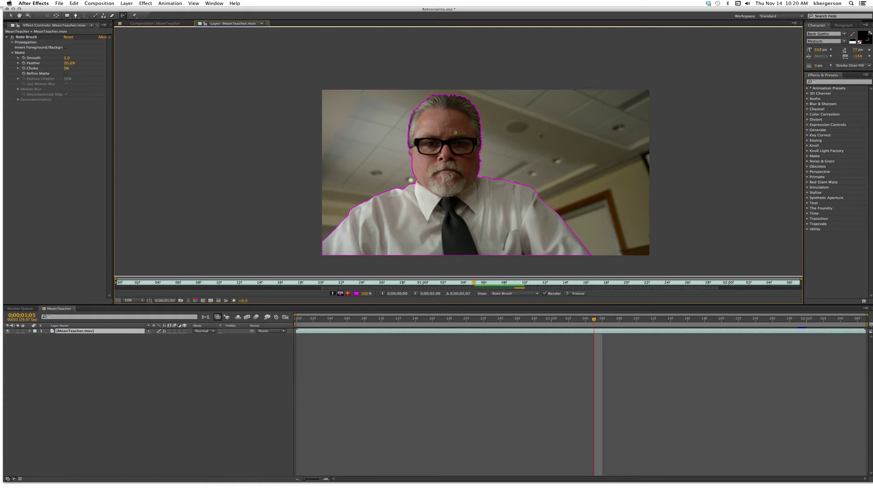
key(Page_Up)
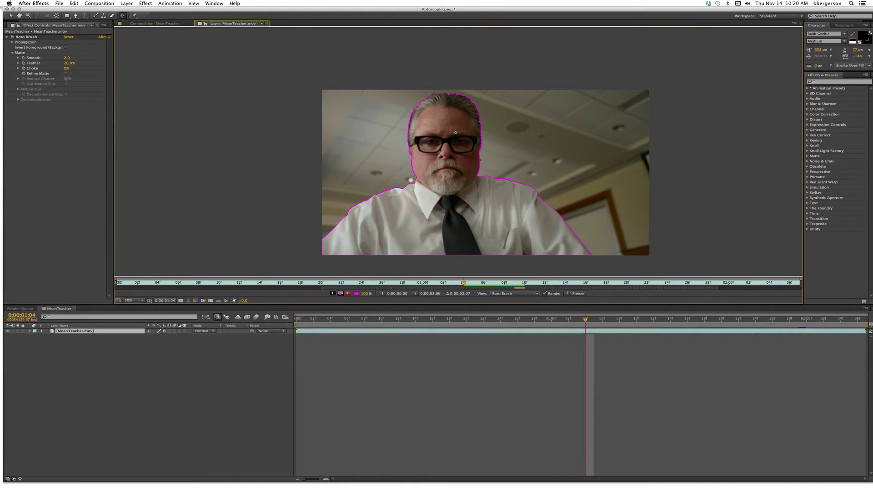
On frame 0;00;01;05, remove background from the matte along the cheek edge near the ear
key(Page_Down)
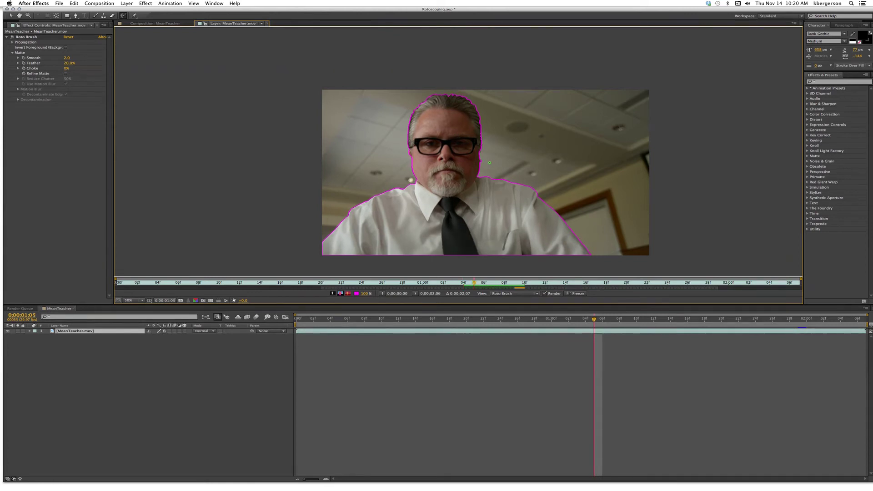
key(period)
key(period)
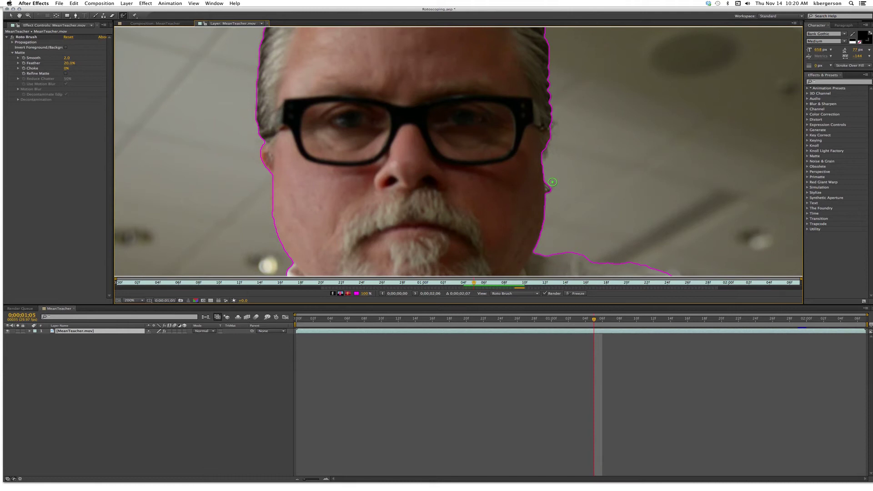
alt+click(550, 181)
drag(551, 181, 550, 198)
key(comma)
key(comma)
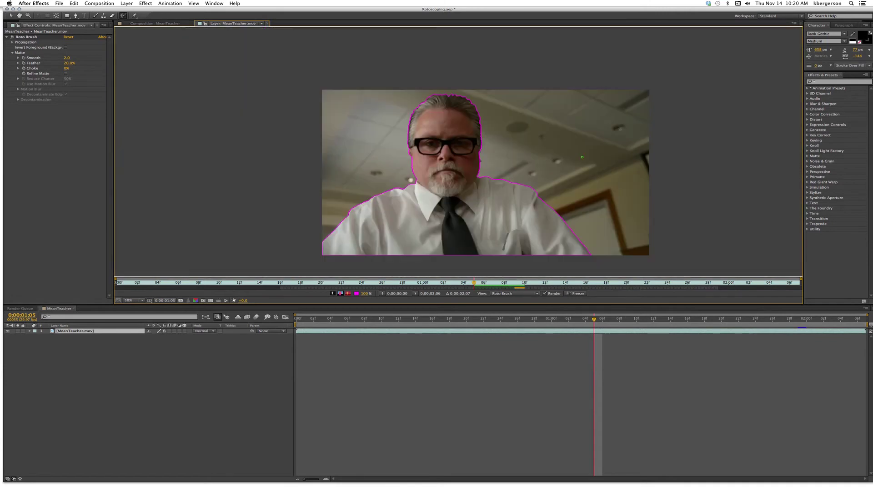
On frame 0;00;01;03, zoom in and remove background above the hairline from the matte
key(Page_Up)
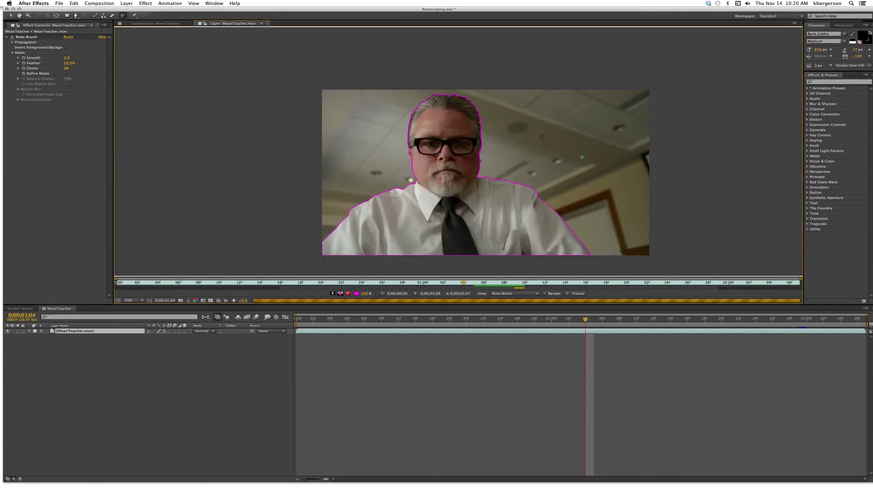
key(Page_Up)
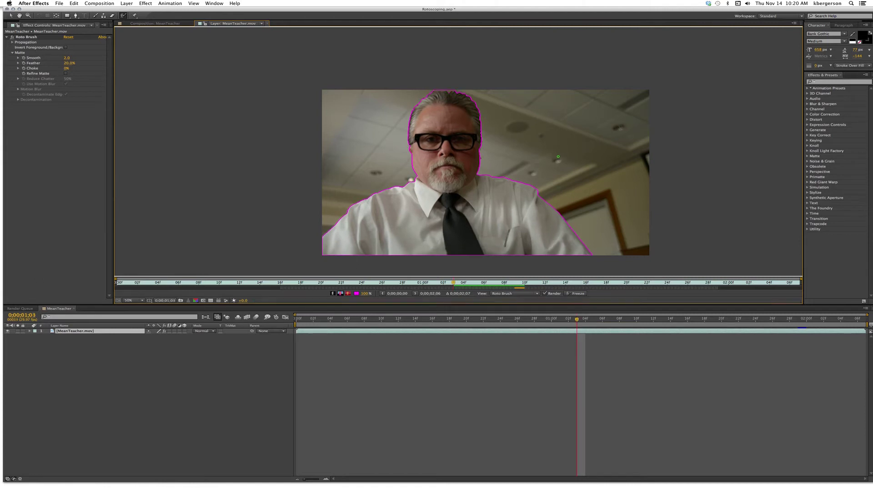
key(Page_Down)
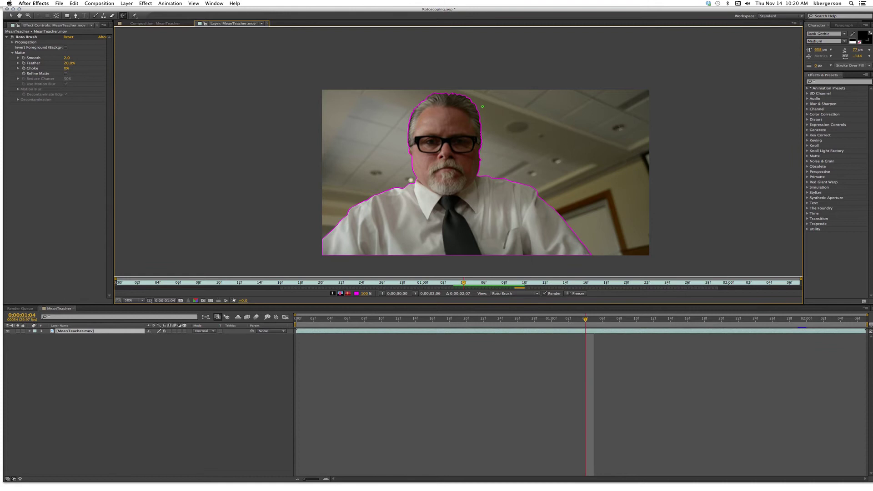
key(Page_Up)
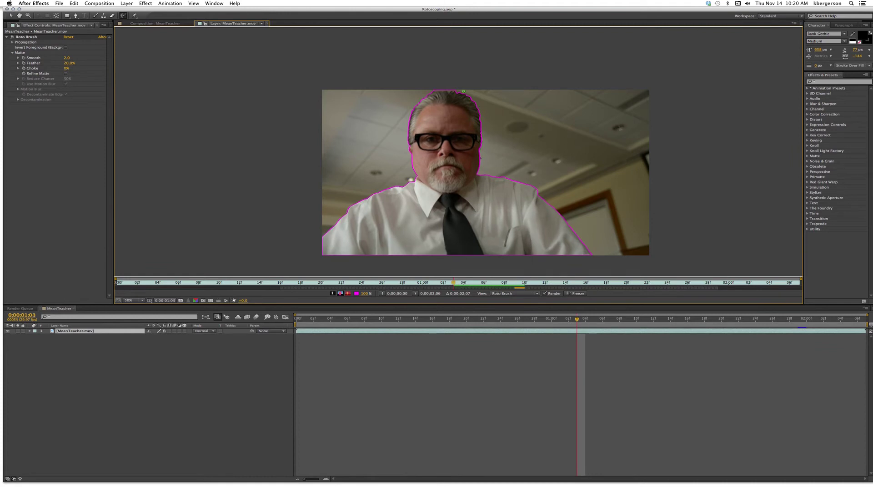
key(period)
key(period)
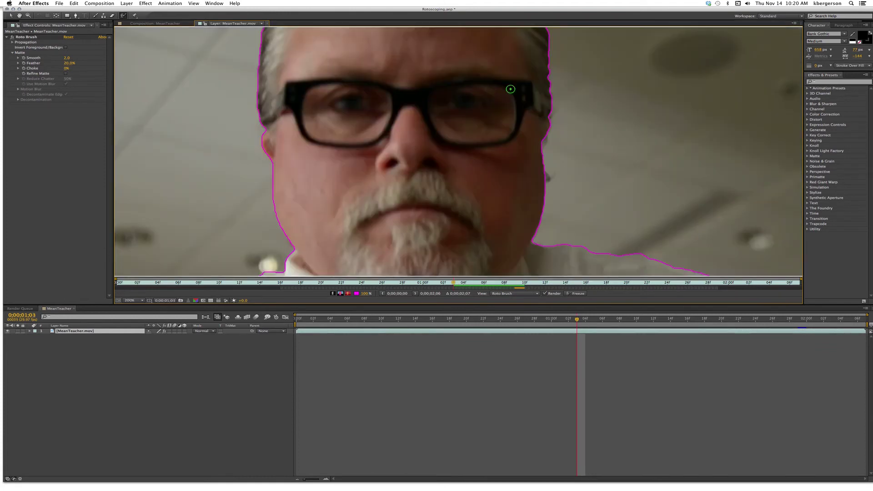
drag(580, 83, 616, 270)
key(alt+w)
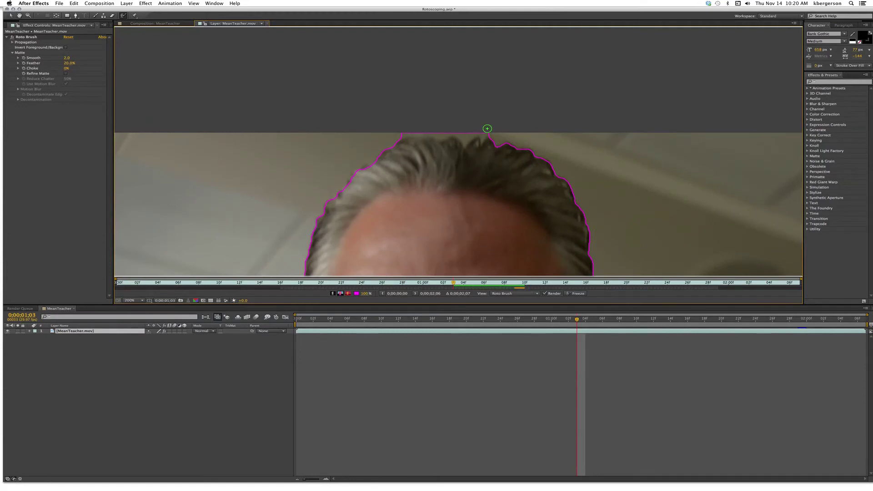
key(alt)
drag(479, 133, 464, 135)
drag(397, 132, 395, 133)
Inspect the outline across the chin, collar, shirt and tie, then recentre the whole frame
key(space)
mouse_move(648, 207)
mouse_down()
mouse_move(595, 177)
mouse_move(592, 60)
mouse_up()
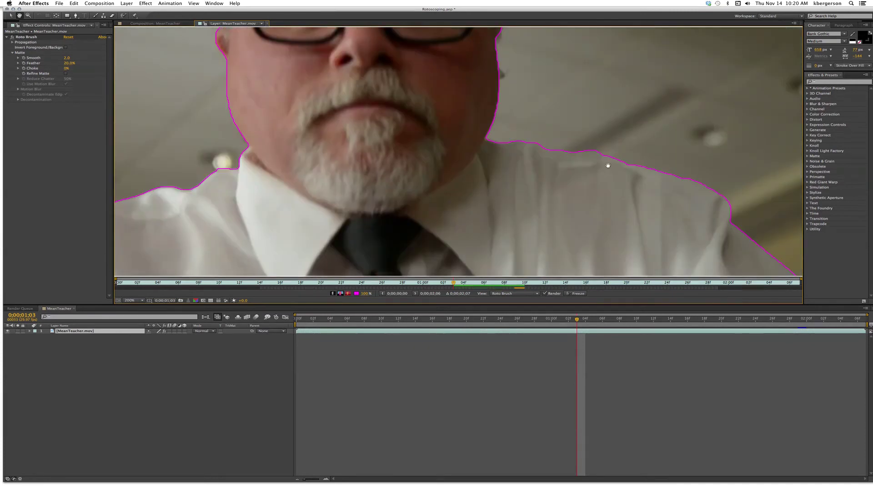
drag(608, 165, 514, 21)
drag(692, 182, 594, 117)
drag(276, 157, 217, 267)
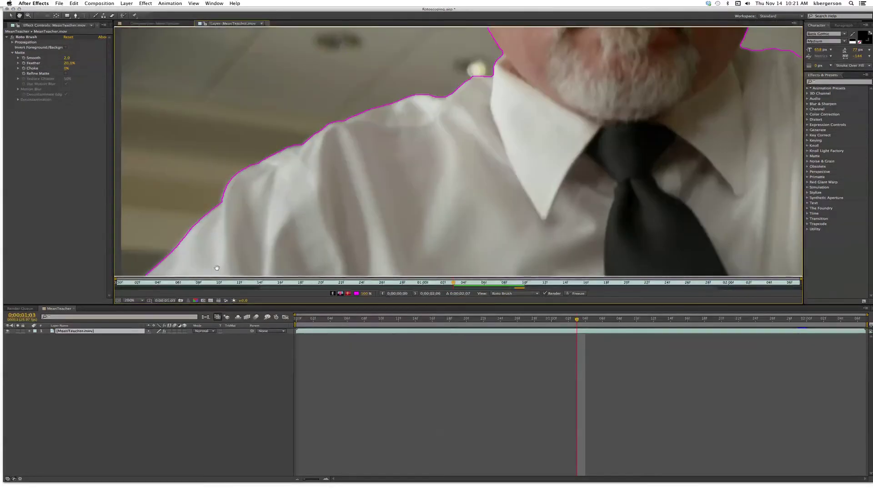
mouse_move(449, 189)
mouse_down()
mouse_move(337, 156)
mouse_move(320, 273)
mouse_move(273, 243)
mouse_up()
scroll(397, 133, up, 1)
scroll(398, 134, down, 1)
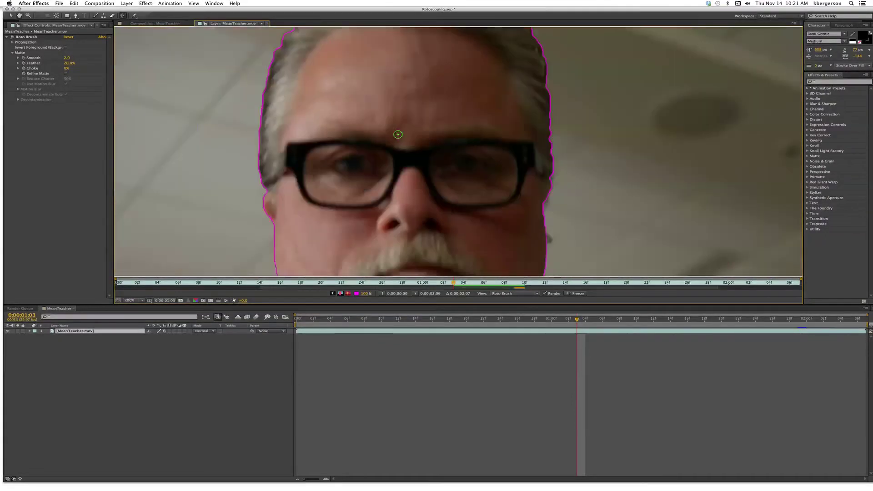
scroll(398, 134, down, 2)
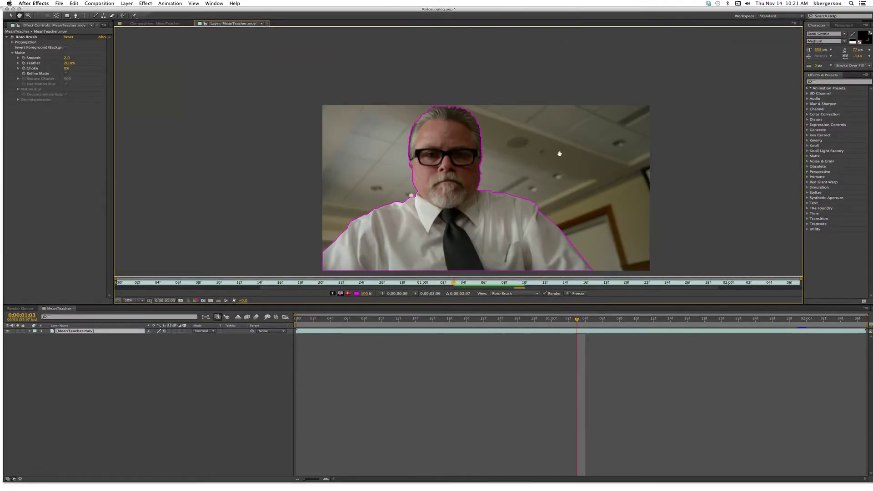
drag(559, 154, 557, 120)
Step back from frame 0;00;01;02 to 0;00;00;28 so the Roto Brush outline propagates
key(Page_Up)
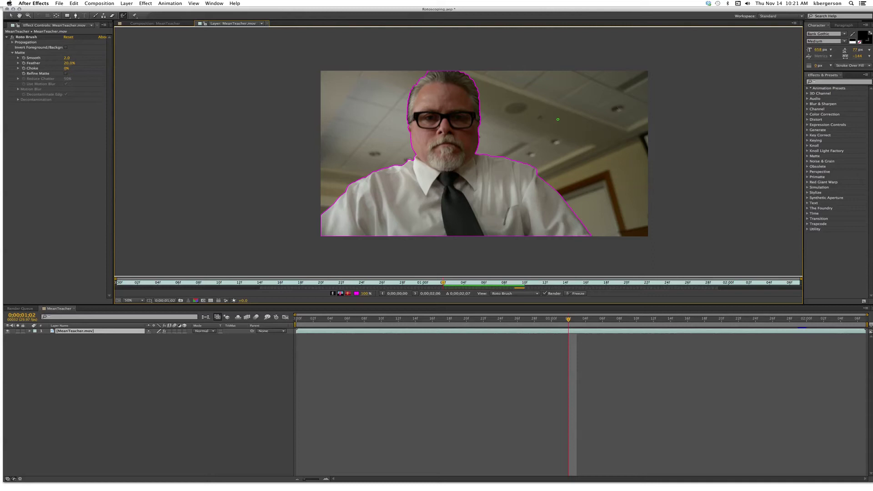
key(Page_Up)
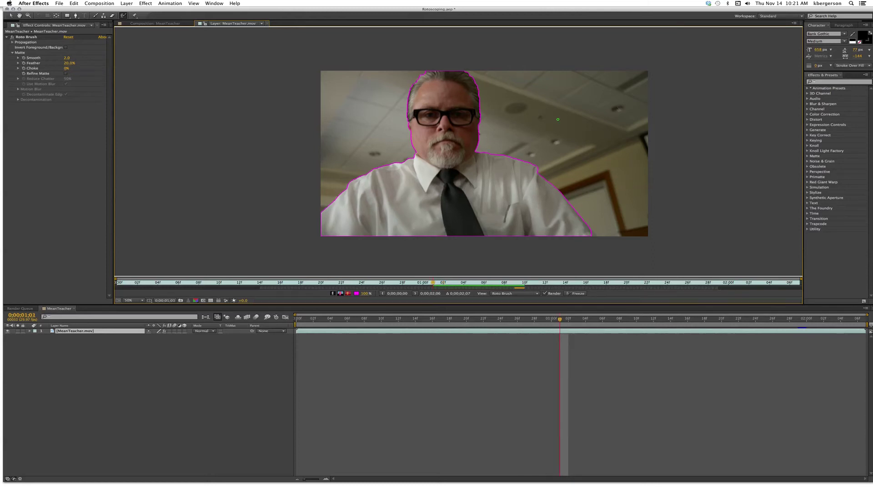
key(Page_Up)
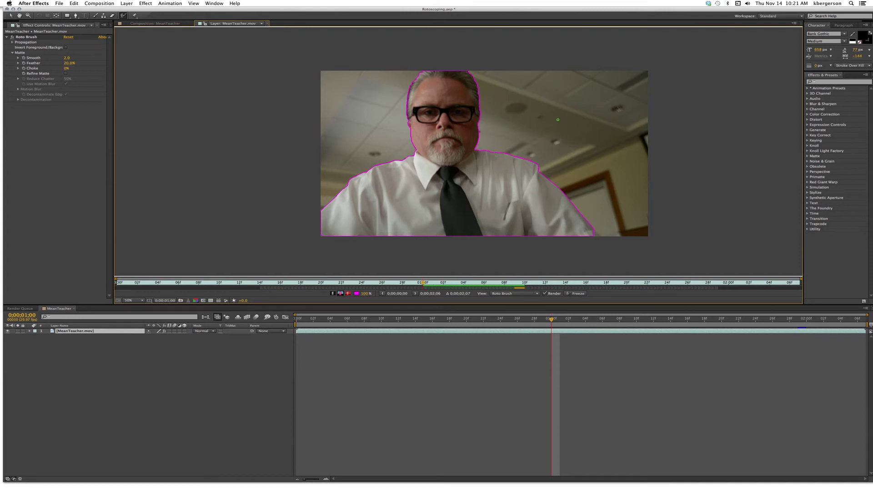
key(Page_Up)
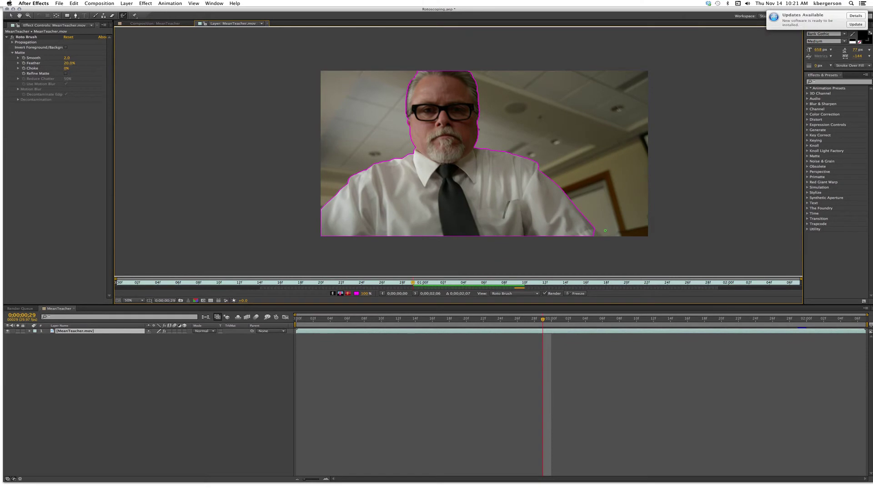
key(Page_Down)
key(Page_Down)
key(Page_Down)
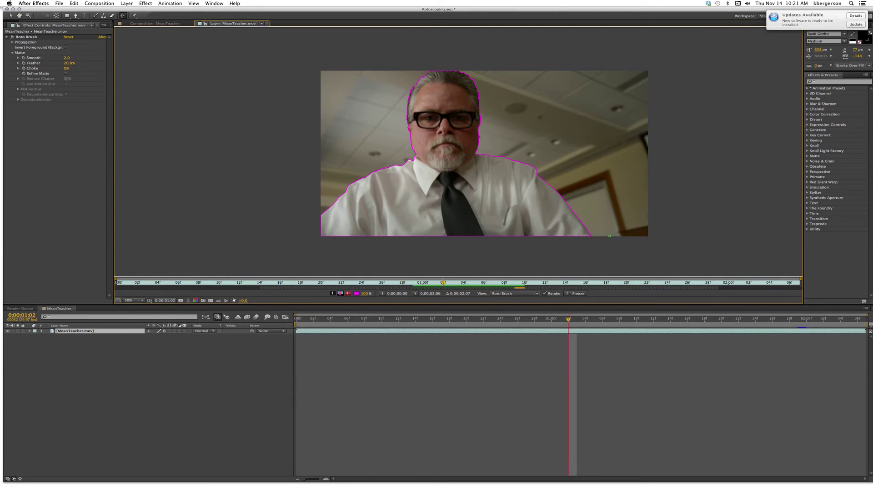
key(Page_Up)
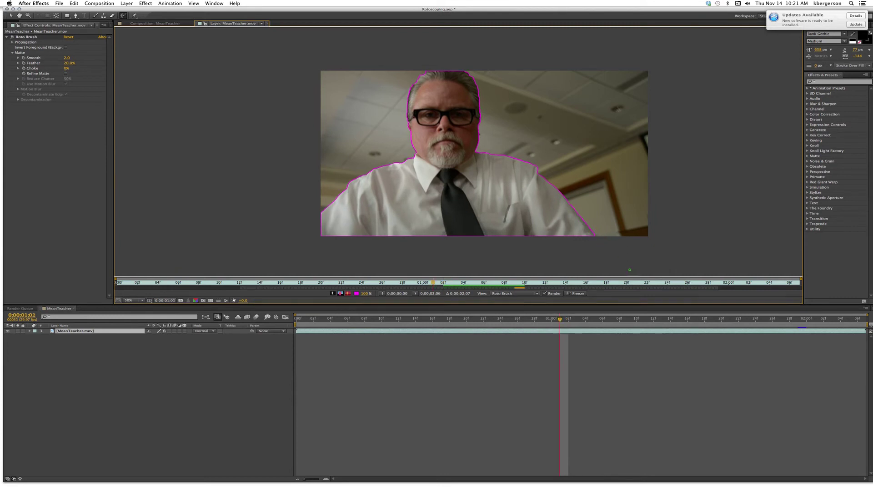
key(Page_Up)
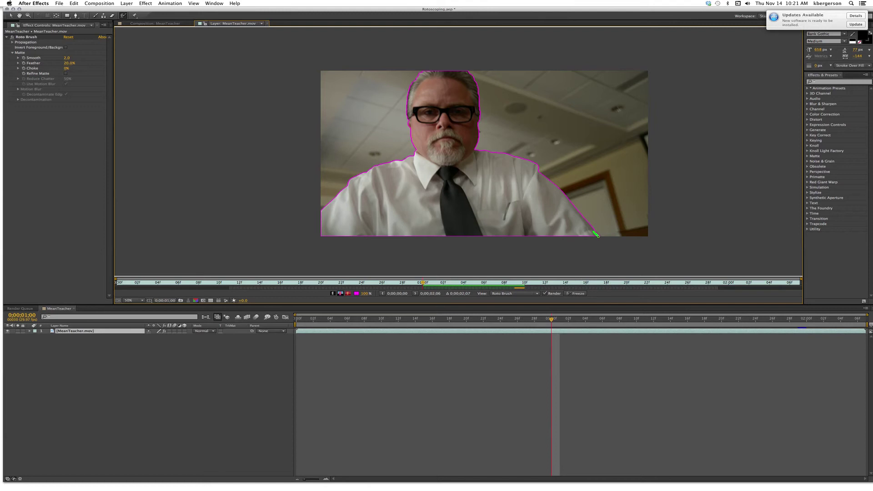
key(Page_Up)
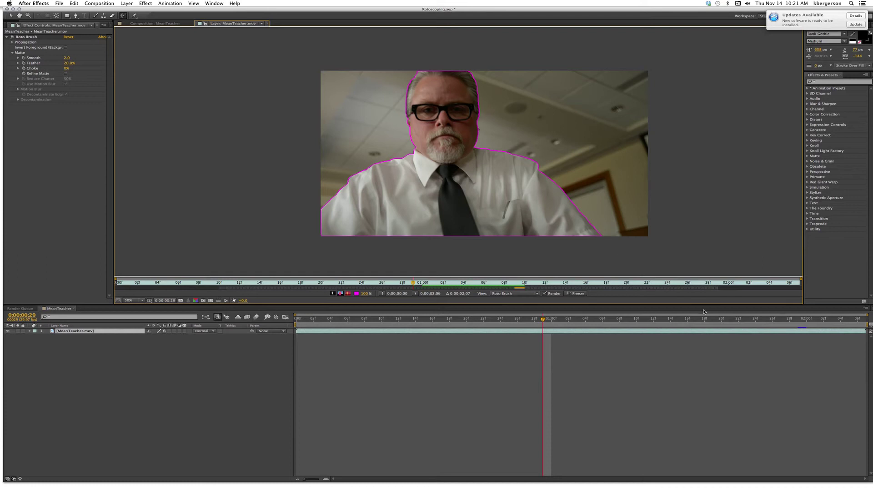
key(Page_Up)
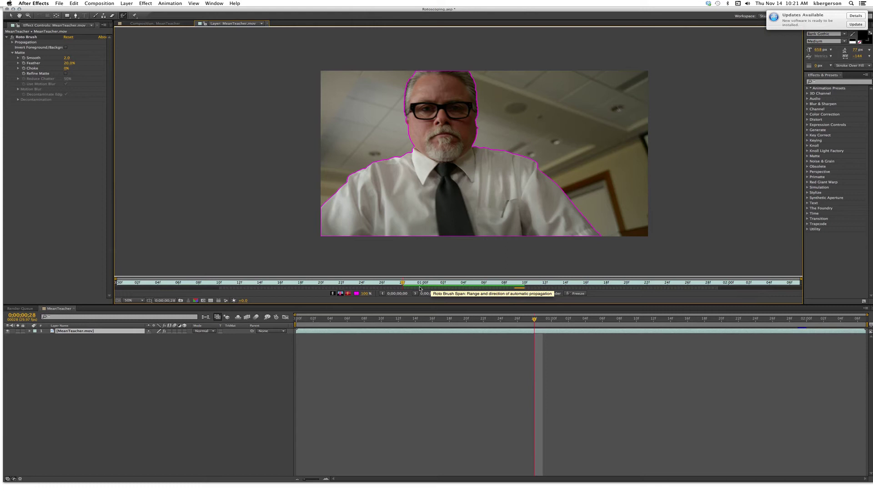
Step back four more frames, propagating the teacher's outline toward the start of the clip
key(Page_Up)
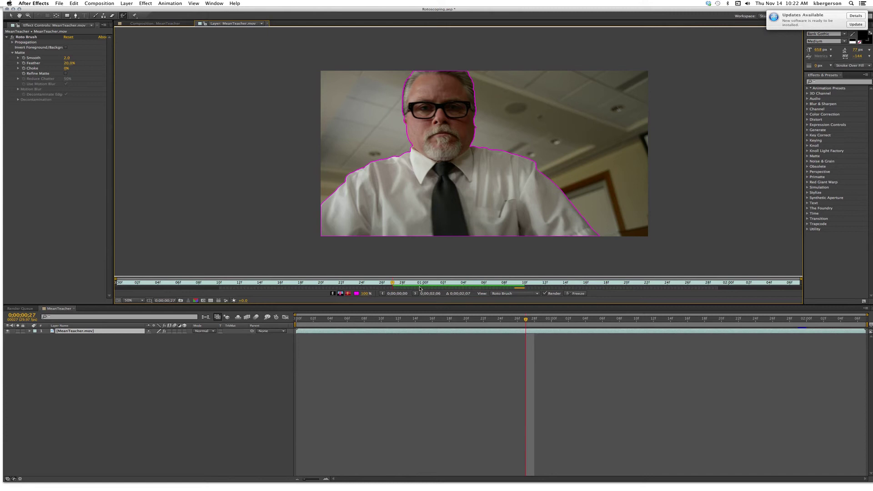
key(Page_Up)
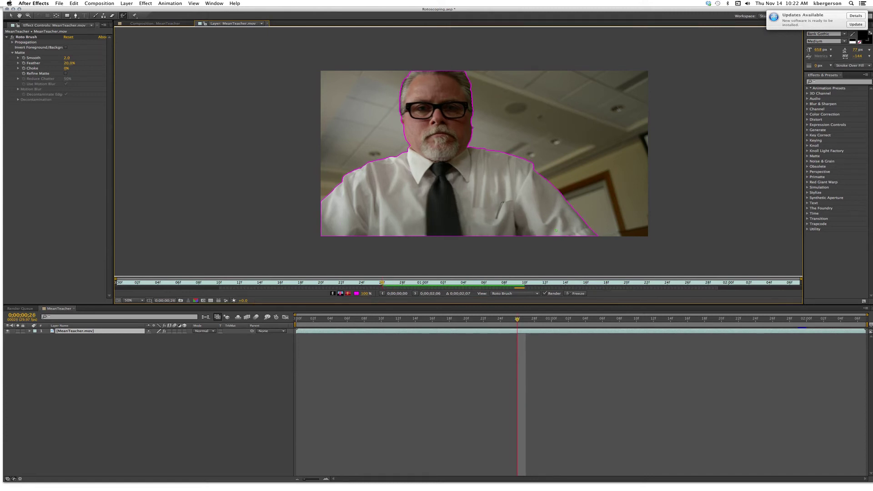
key(Page_Up)
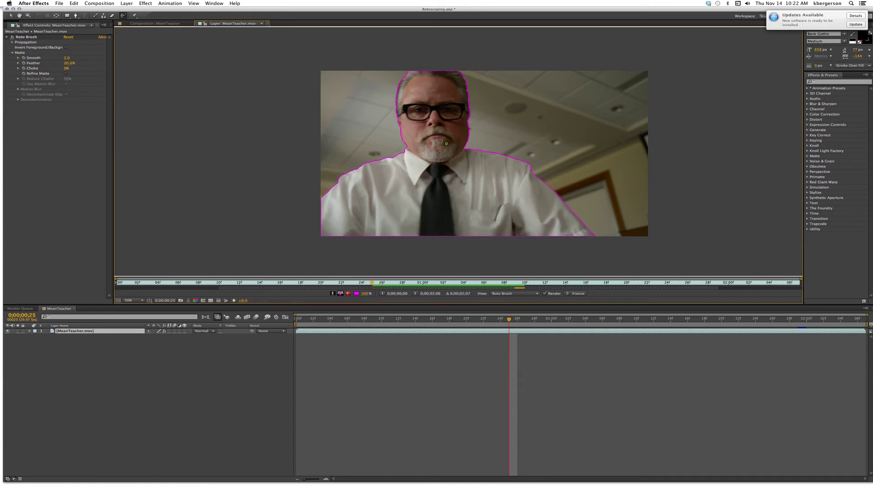
key(Page_Up)
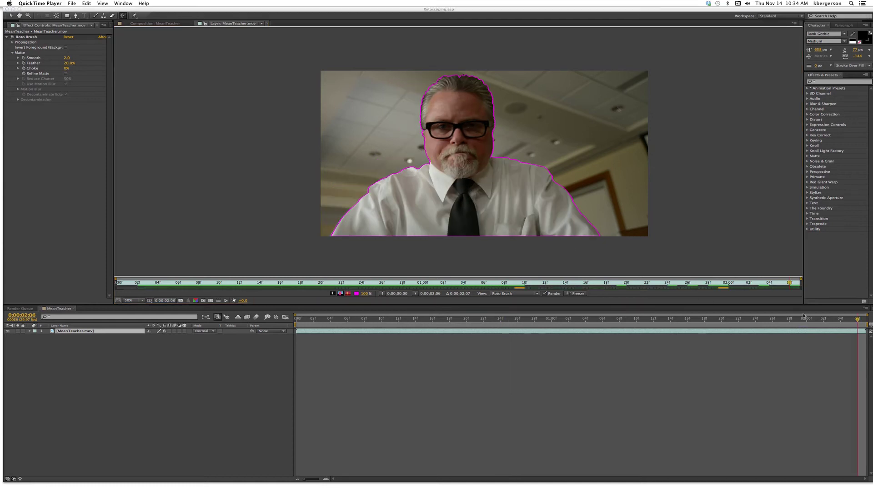
click(858, 321)
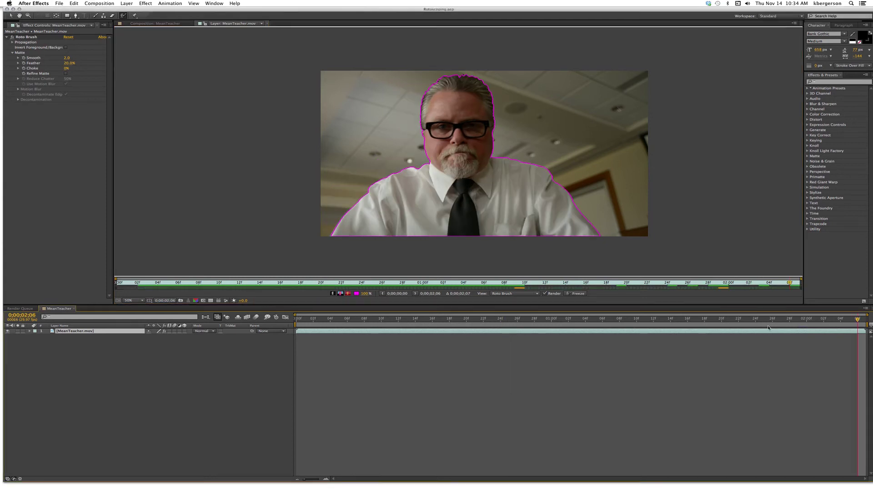
Scrub back to the one-second mark, then view the MeanTeacher composition with the teacher cut out
click(847, 321)
drag(848, 321, 849, 350)
click(155, 23)
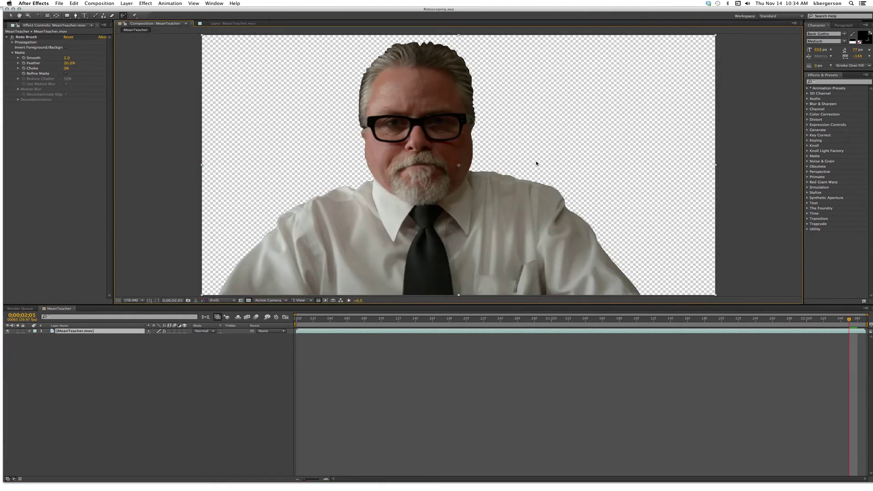
mouse_move(843, 317)
mouse_down()
mouse_move(753, 327)
mouse_move(273, 327)
mouse_up()
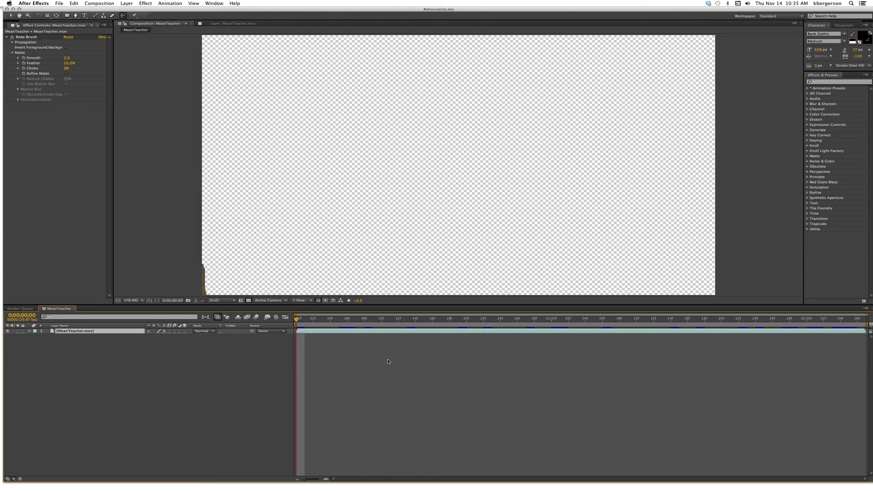
click(62, 310)
Play a preview of the MeanTeacher composition until the teacher exits frame
key(space)
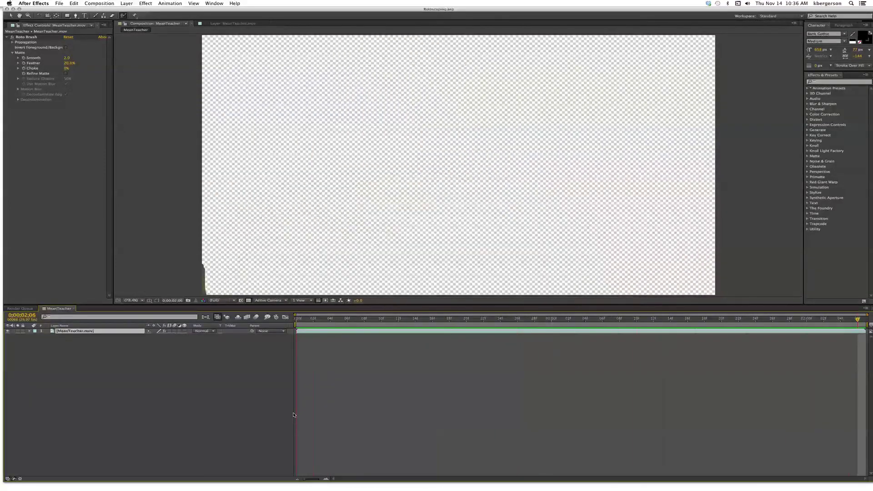
Stop the preview, give the Roto Brush matte Smooth 4.0 and Feather 35%, and save
key(space)
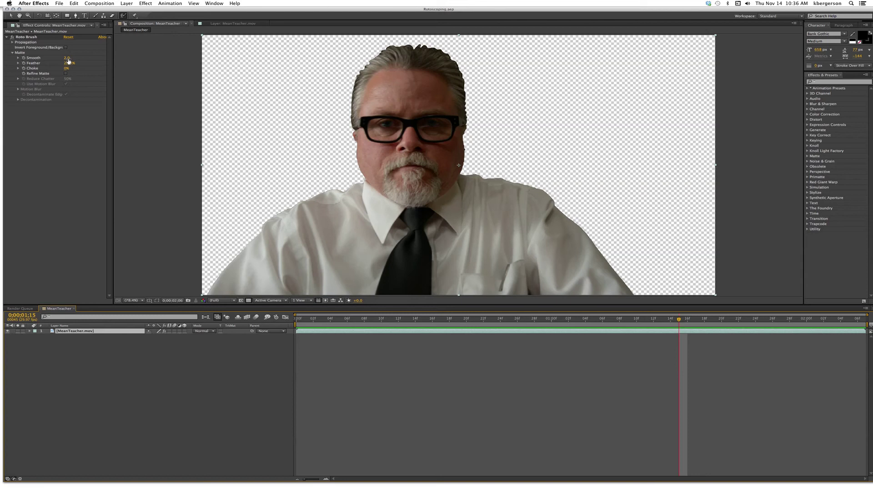
click(68, 59)
text(4)
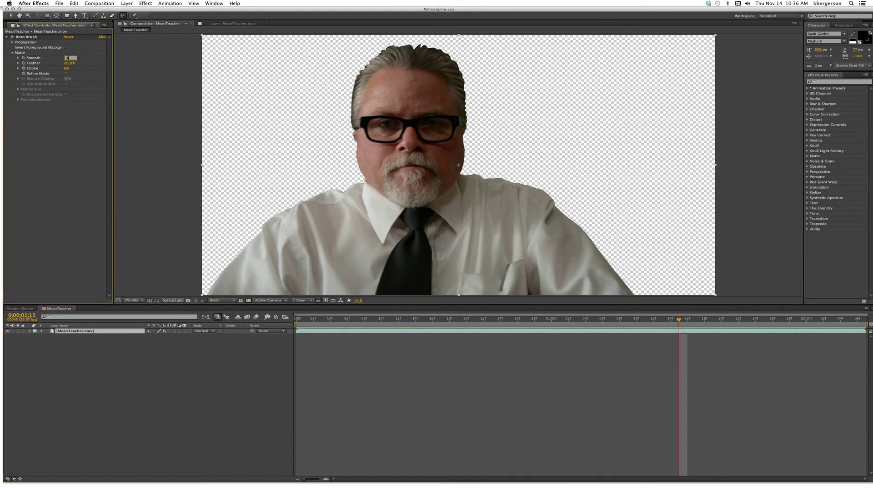
key(Return)
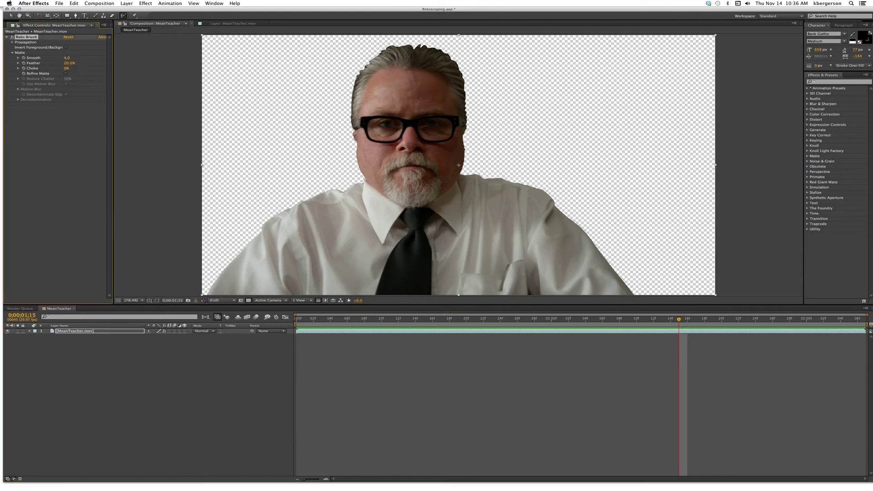
click(69, 64)
text(5)
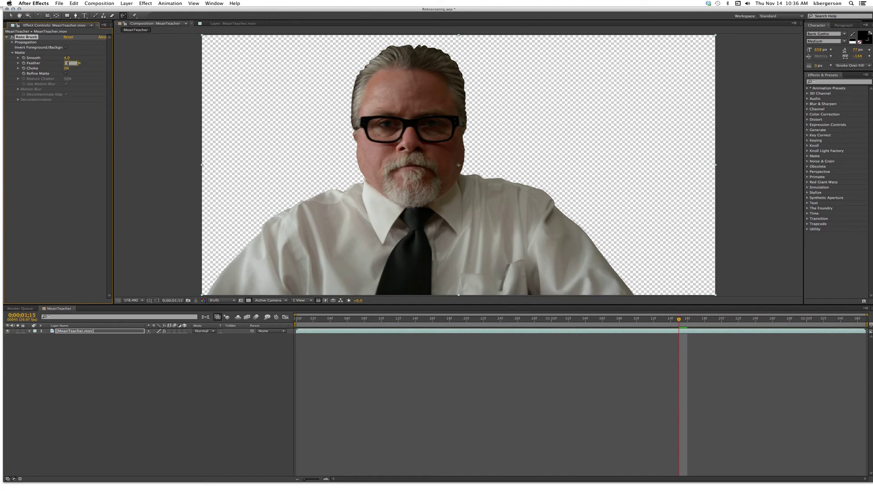
key(Return)
key(super+s)
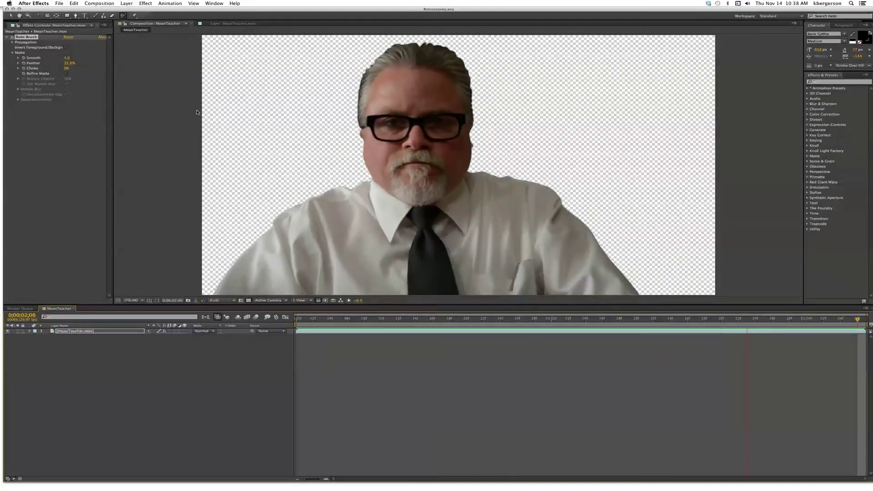
Set the matte's Choke to 50%
click(65, 73)
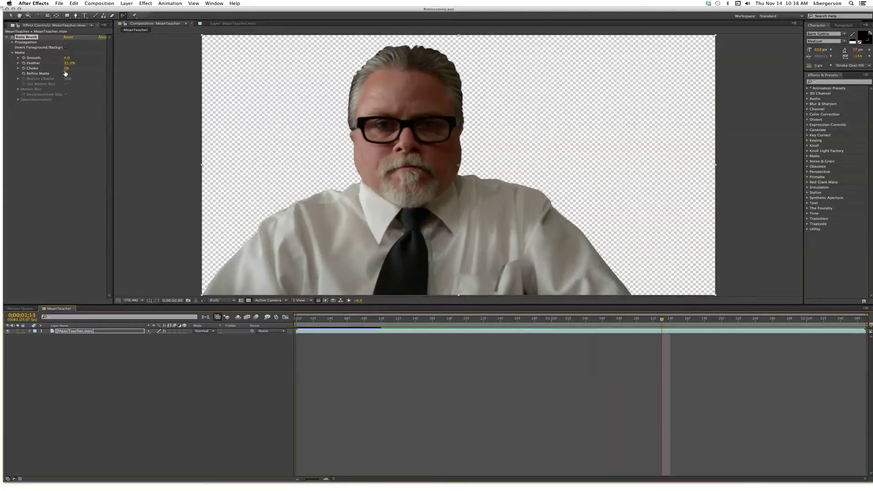
click(66, 68)
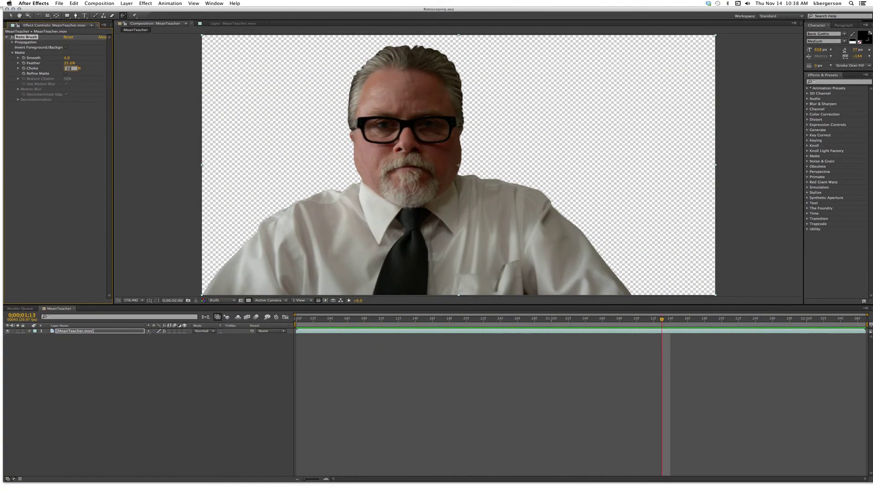
key(Return)
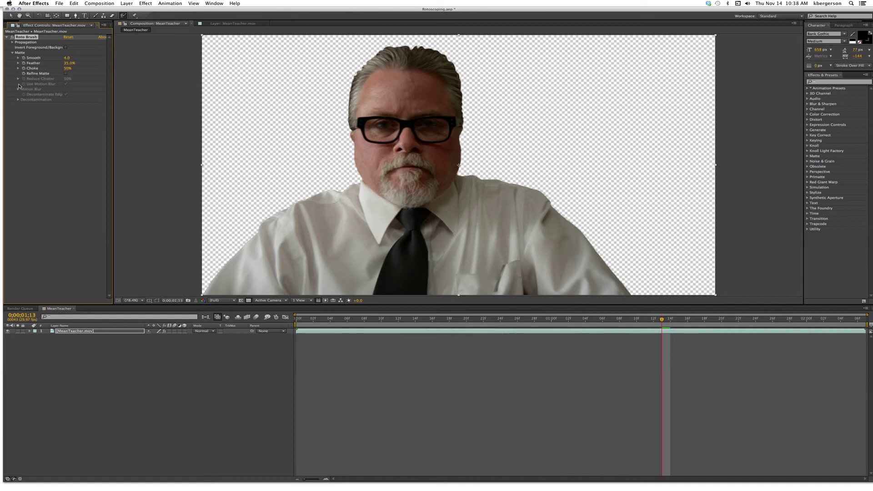
Enable Refine Matte with Use Motion Blur and turn on View Decontamination
click(65, 74)
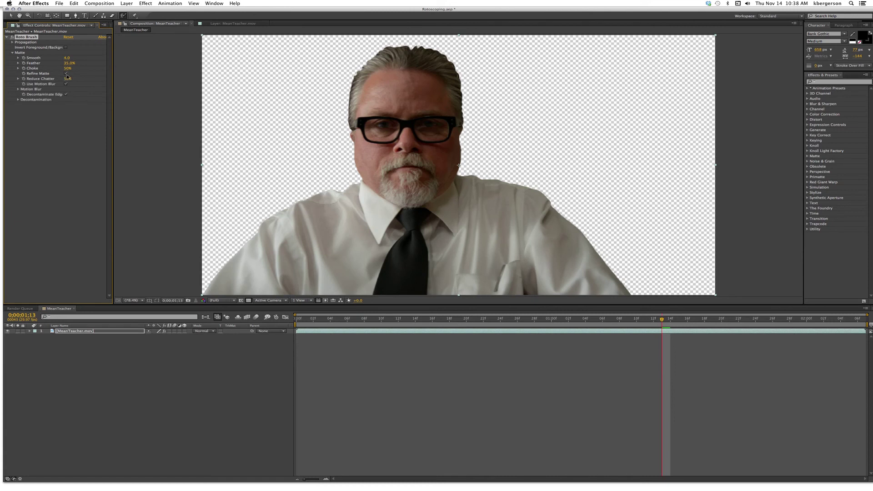
click(66, 84)
click(18, 100)
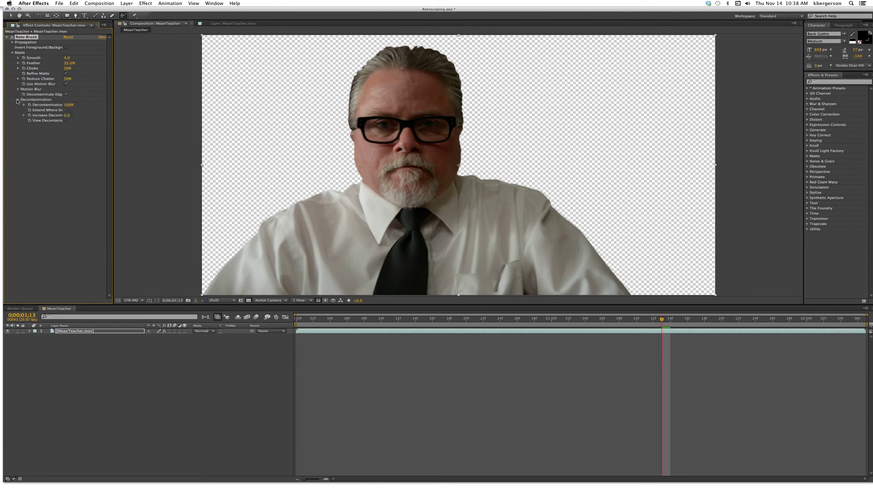
click(66, 121)
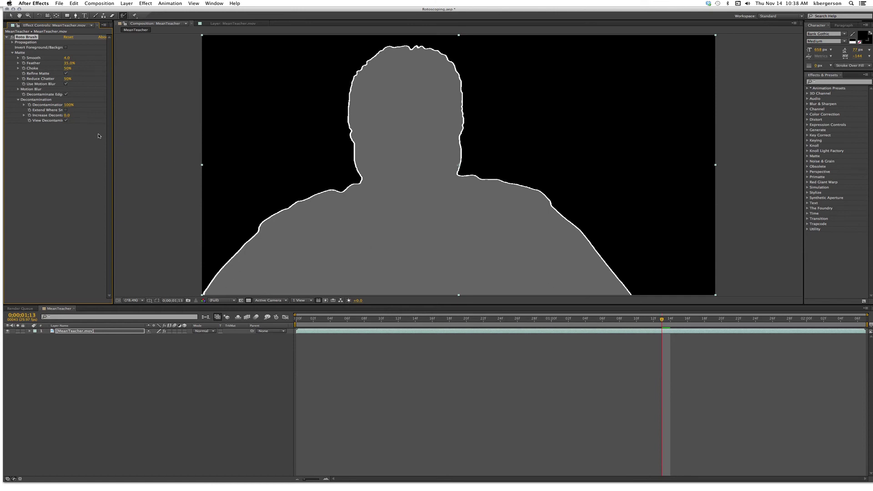
Set the Decontamination amount to 50% and then raise it slightly
click(69, 105)
text(50)
key(Return)
drag(74, 106, 120, 104)
Set Increase Decontamination to 2.0 and turn off View Decontamination
drag(67, 116, 93, 118)
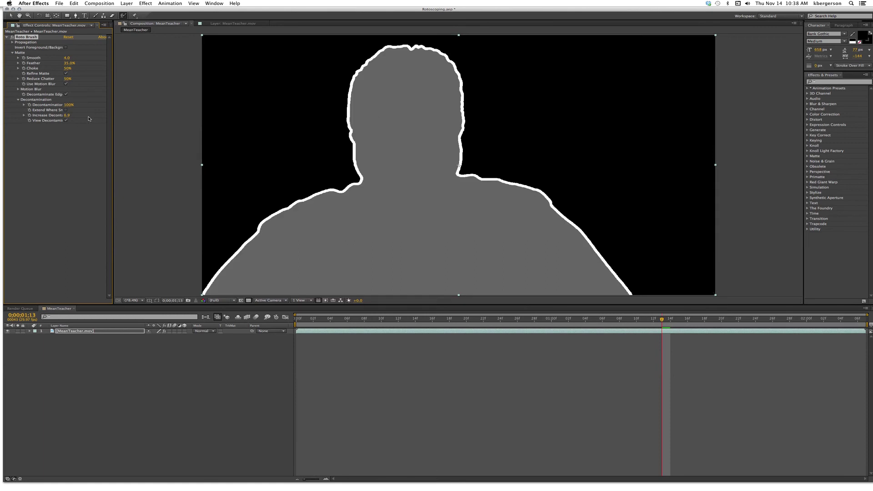
click(66, 115)
text(2)
key(Return)
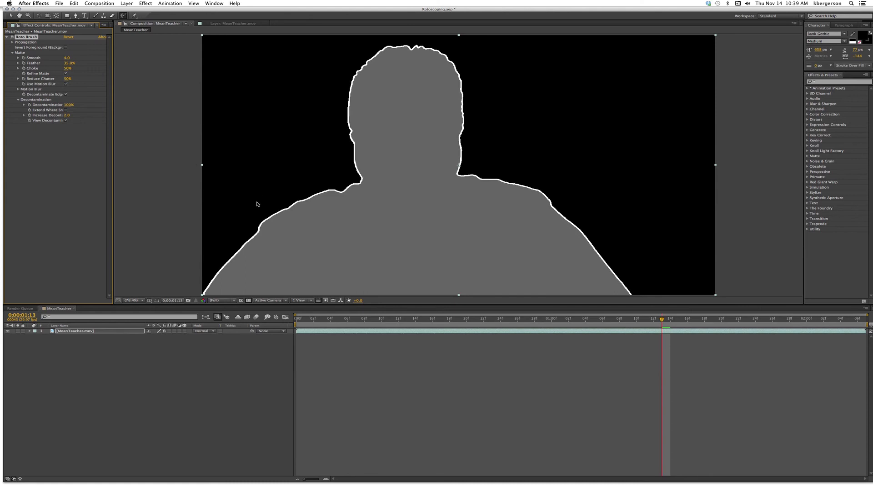
click(66, 120)
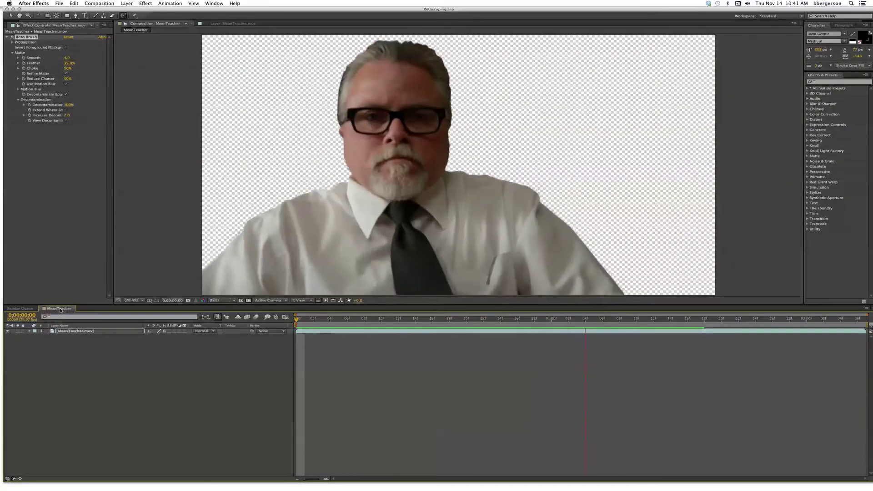
Stop the preview at frame 0;00;01;08 and select the MeanTeacher.mov layer
key(space)
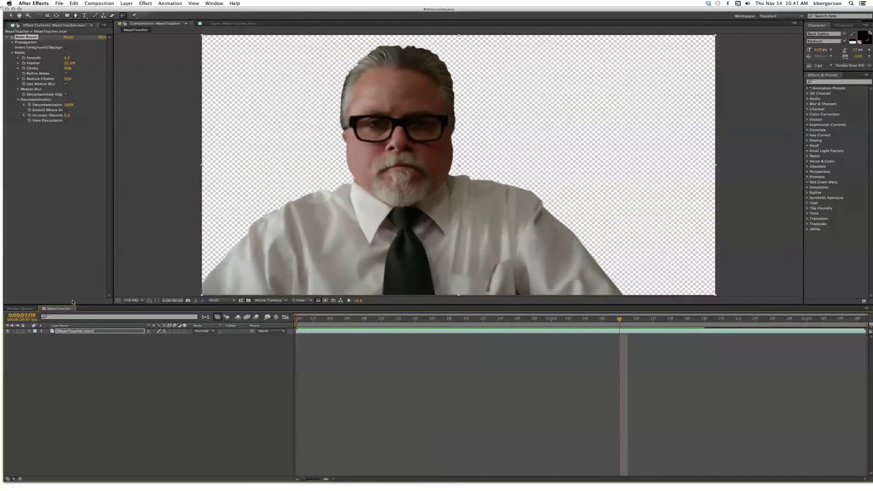
click(52, 353)
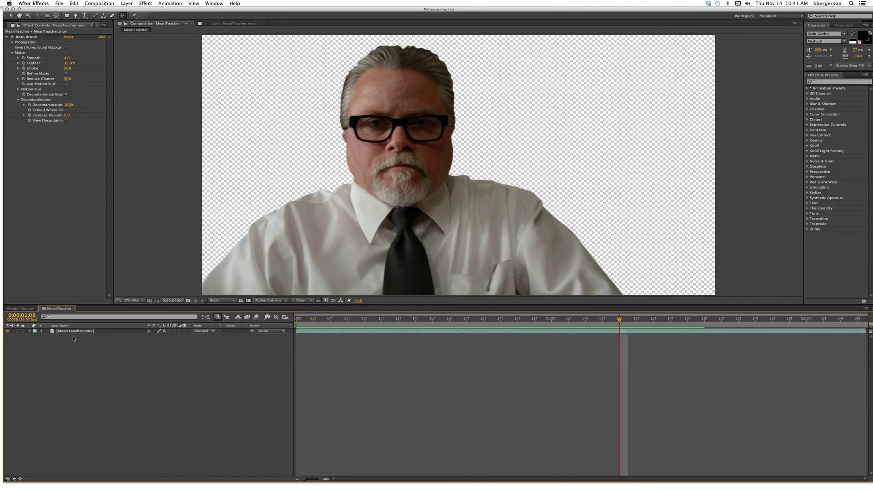
click(72, 333)
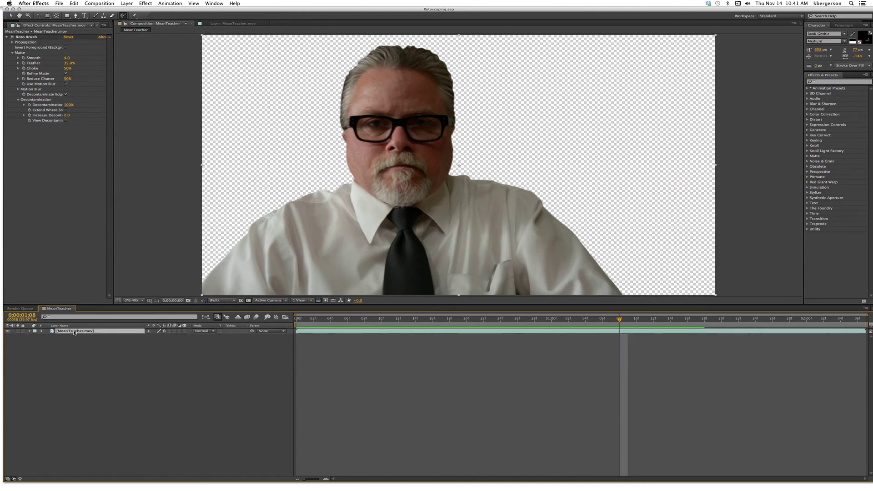
Duplicate MeanTeacher.mov and disable Roto Brush on the lower copy to show the office
key(super+d)
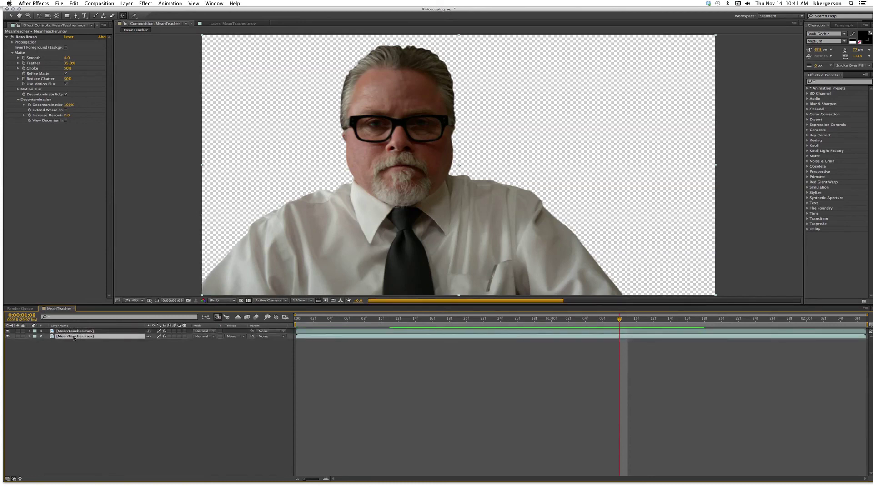
click(12, 38)
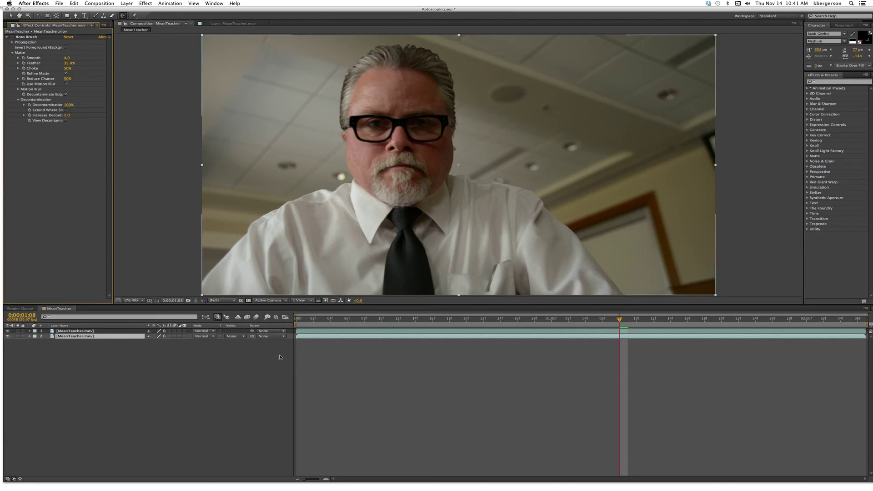
click(194, 375)
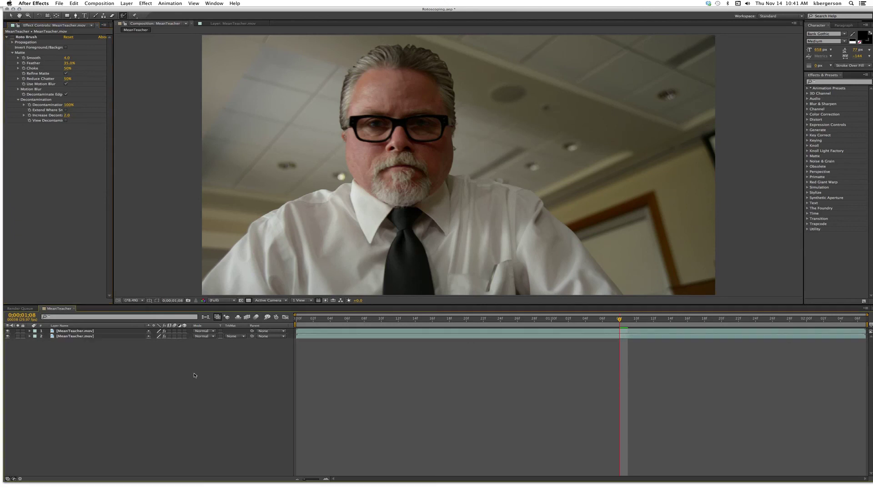
click(125, 3)
Create a 'D RK' text layer and place it between the two MeanTeacher.mov layers
mouse_move(191, 11)
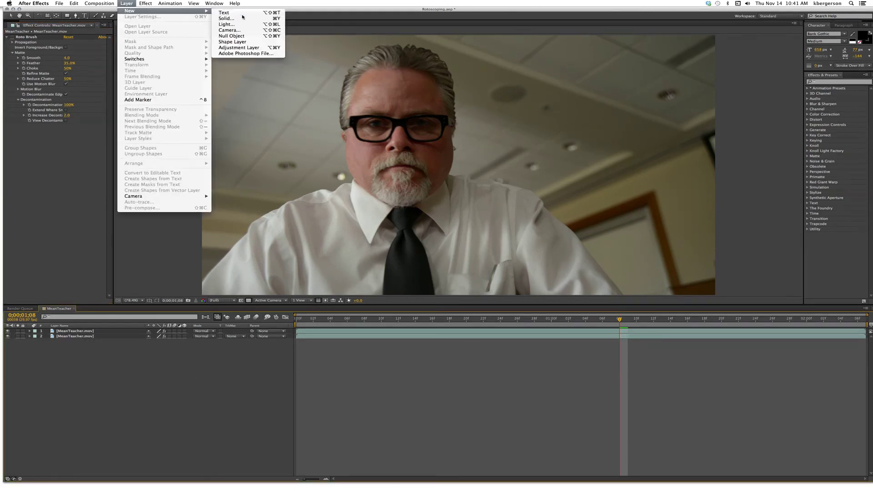
click(242, 13)
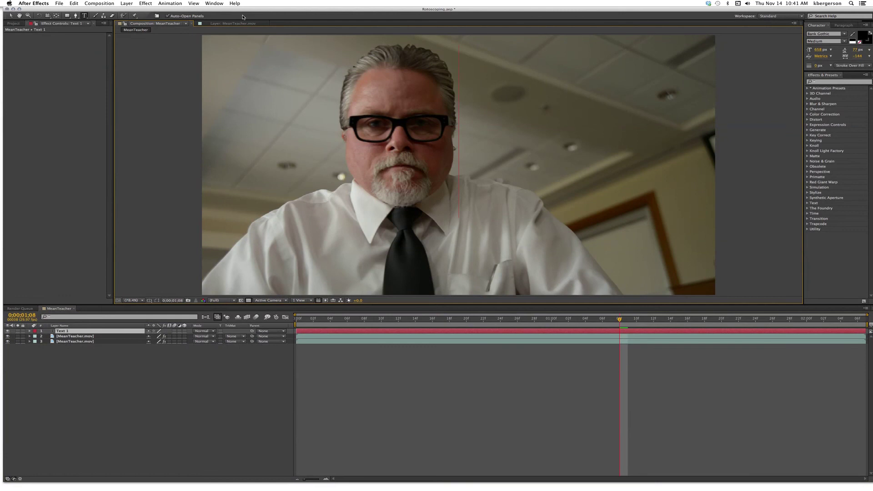
text(D )
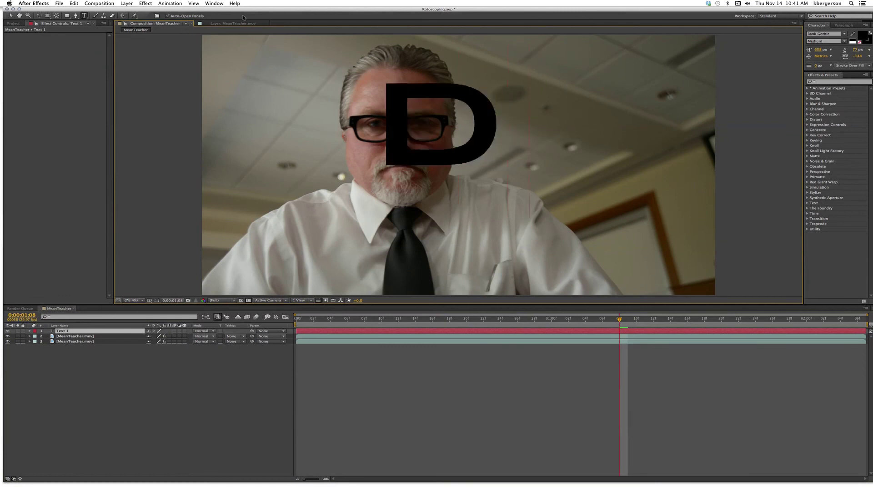
text(RK)
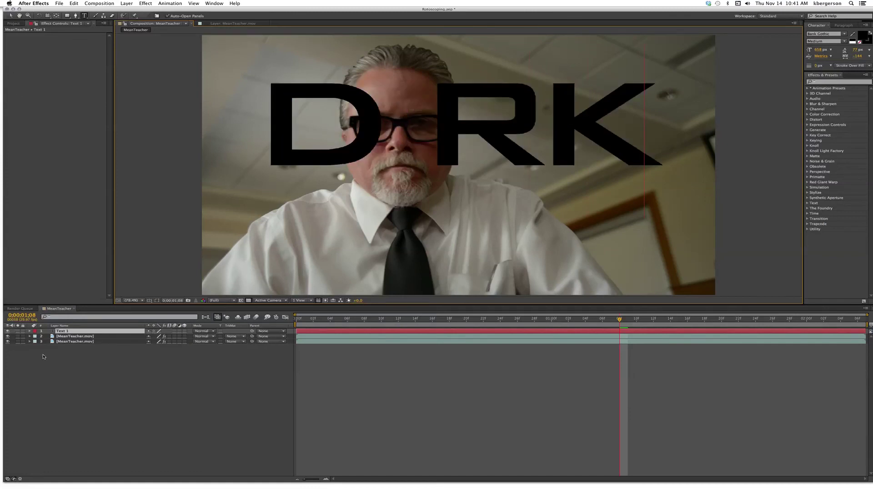
click(72, 331)
drag(72, 338, 72, 339)
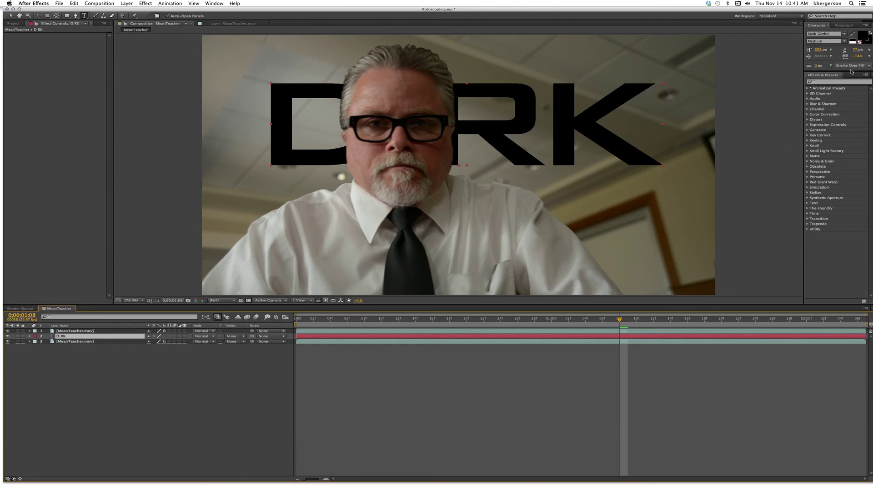
Set the D RK tracking to -85, then spread the letters wider
drag(851, 71, 848, 108)
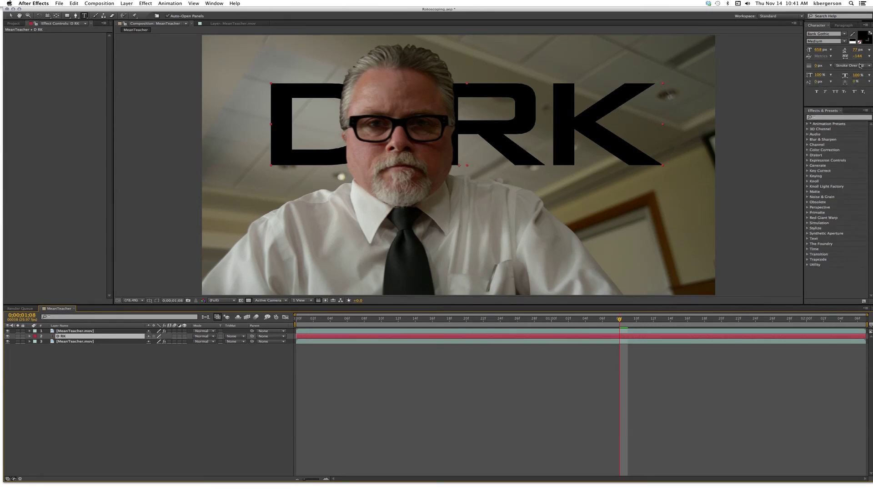
drag(856, 58, 859, 58)
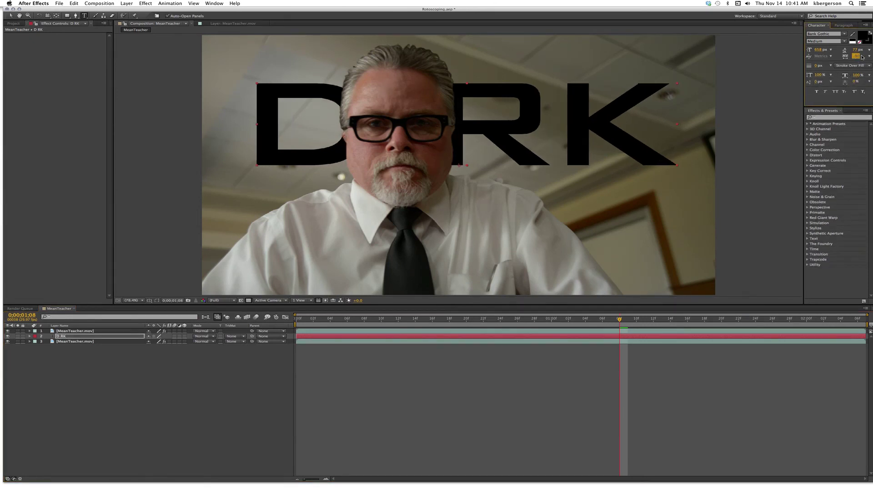
click(859, 59)
text(-85)
key(Return)
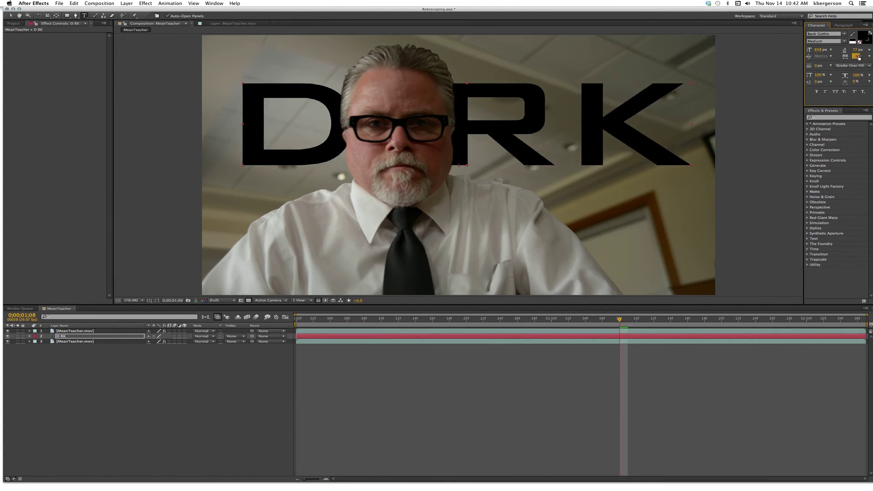
drag(858, 57, 858, 57)
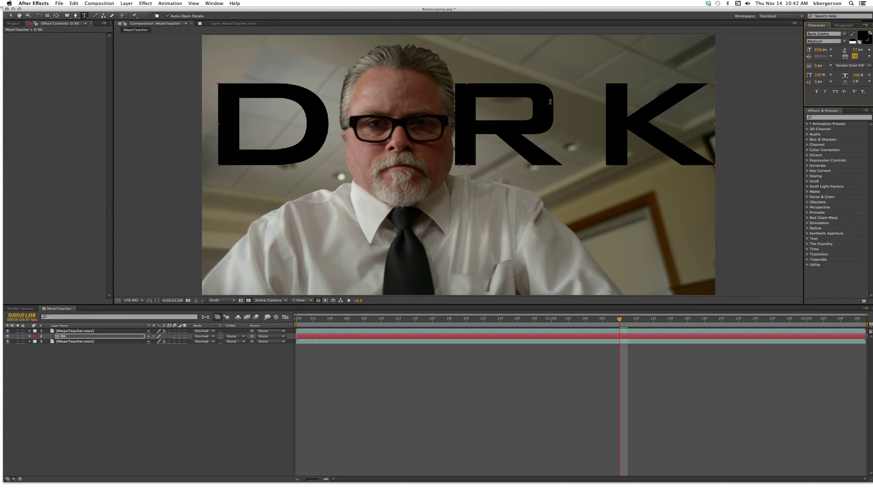
Widen the gap between the R and K letters
click(573, 113)
drag(818, 56, 821, 56)
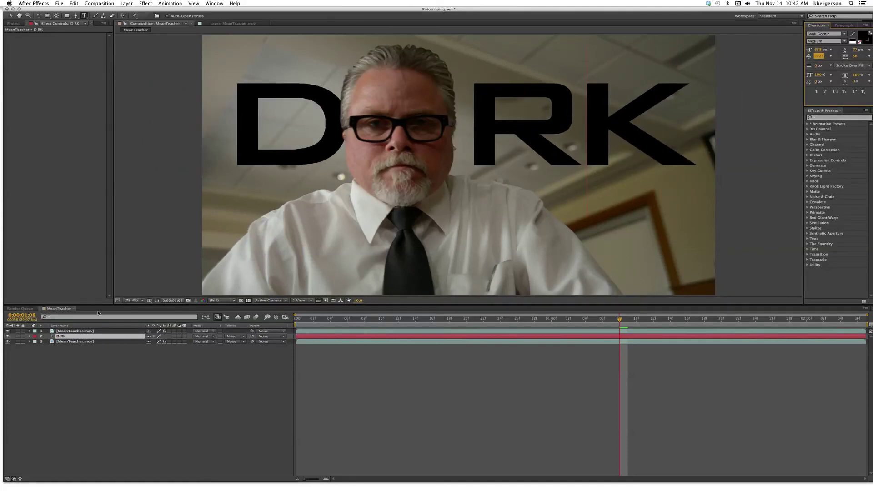
click(96, 334)
Nudge the D RK text up and left, then save the project
key(v)
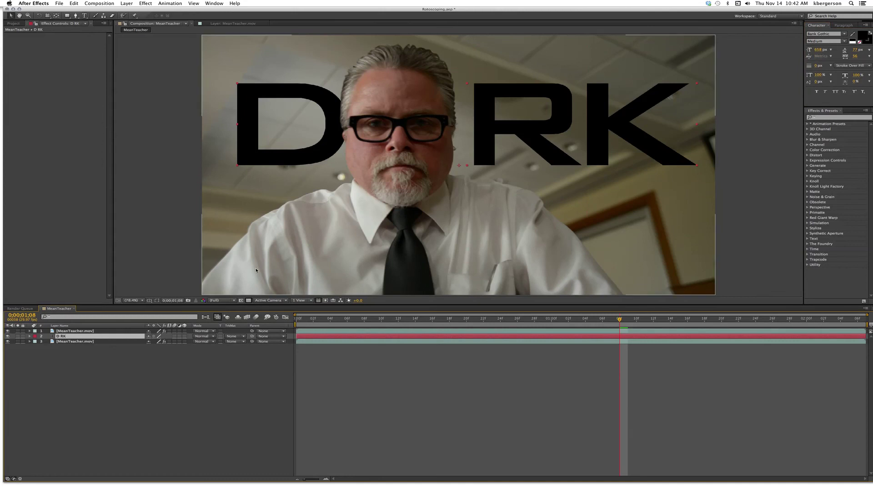
drag(488, 96, 477, 90)
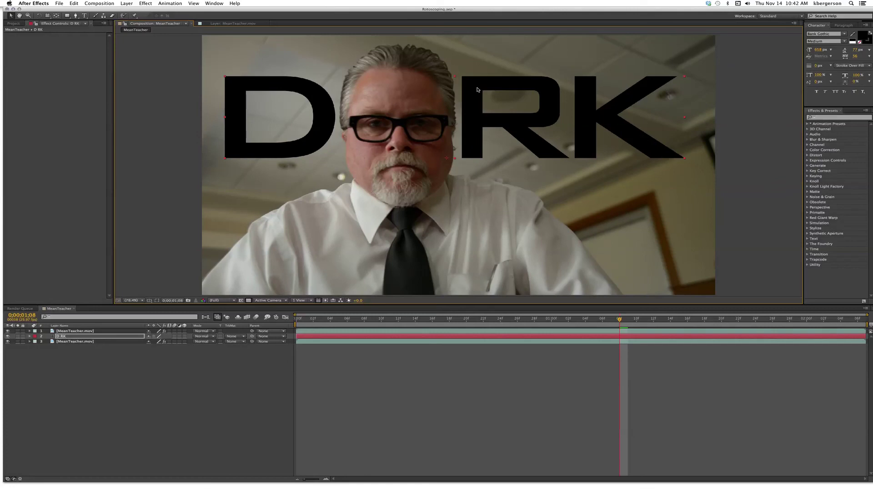
key(super+s)
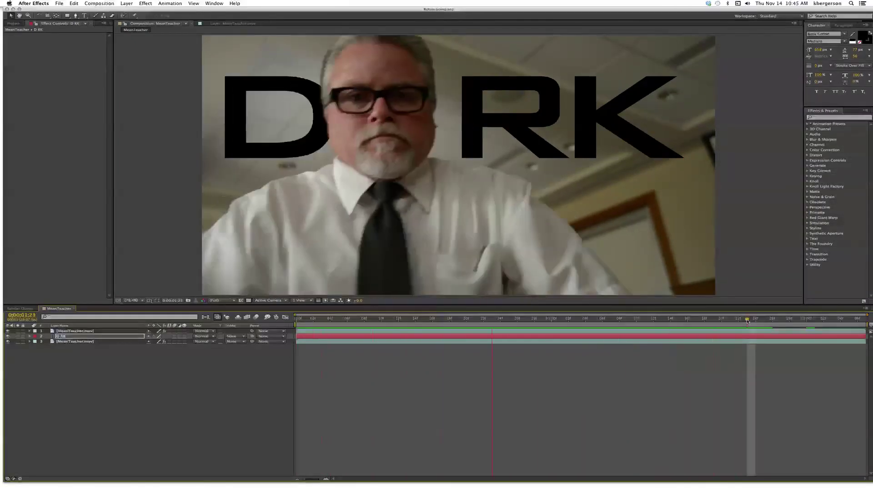
Stop the preview at 0;00;01;18 and shift the D RK text slightly right and down
key(space)
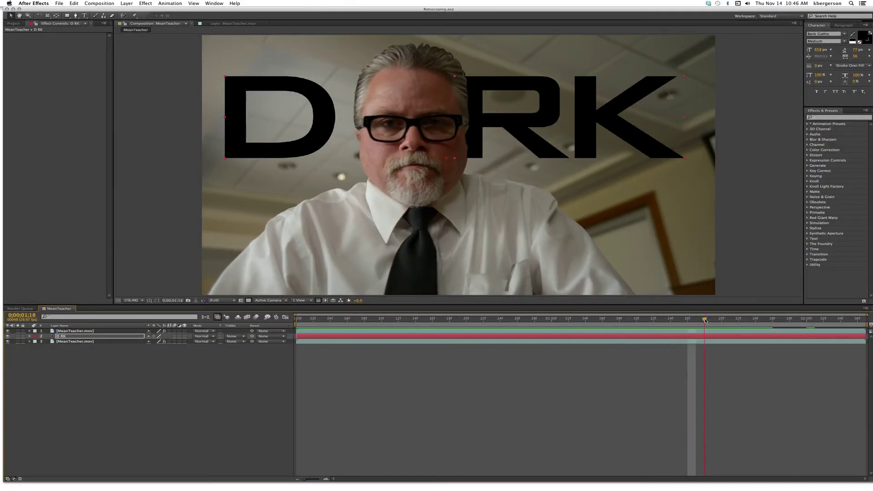
drag(687, 320, 703, 321)
key(Return)
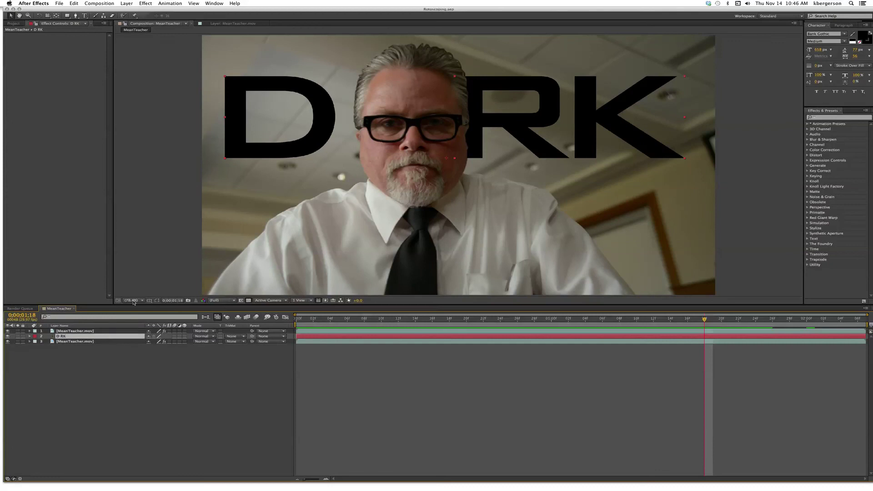
drag(291, 140, 306, 154)
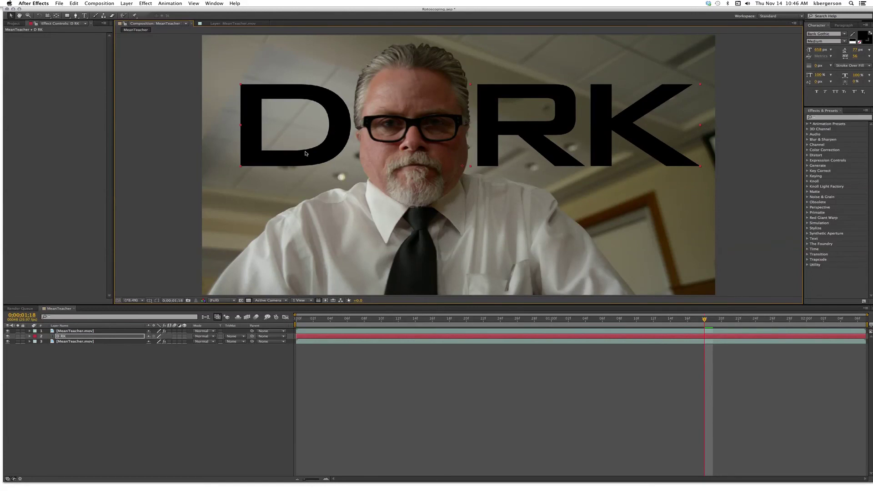